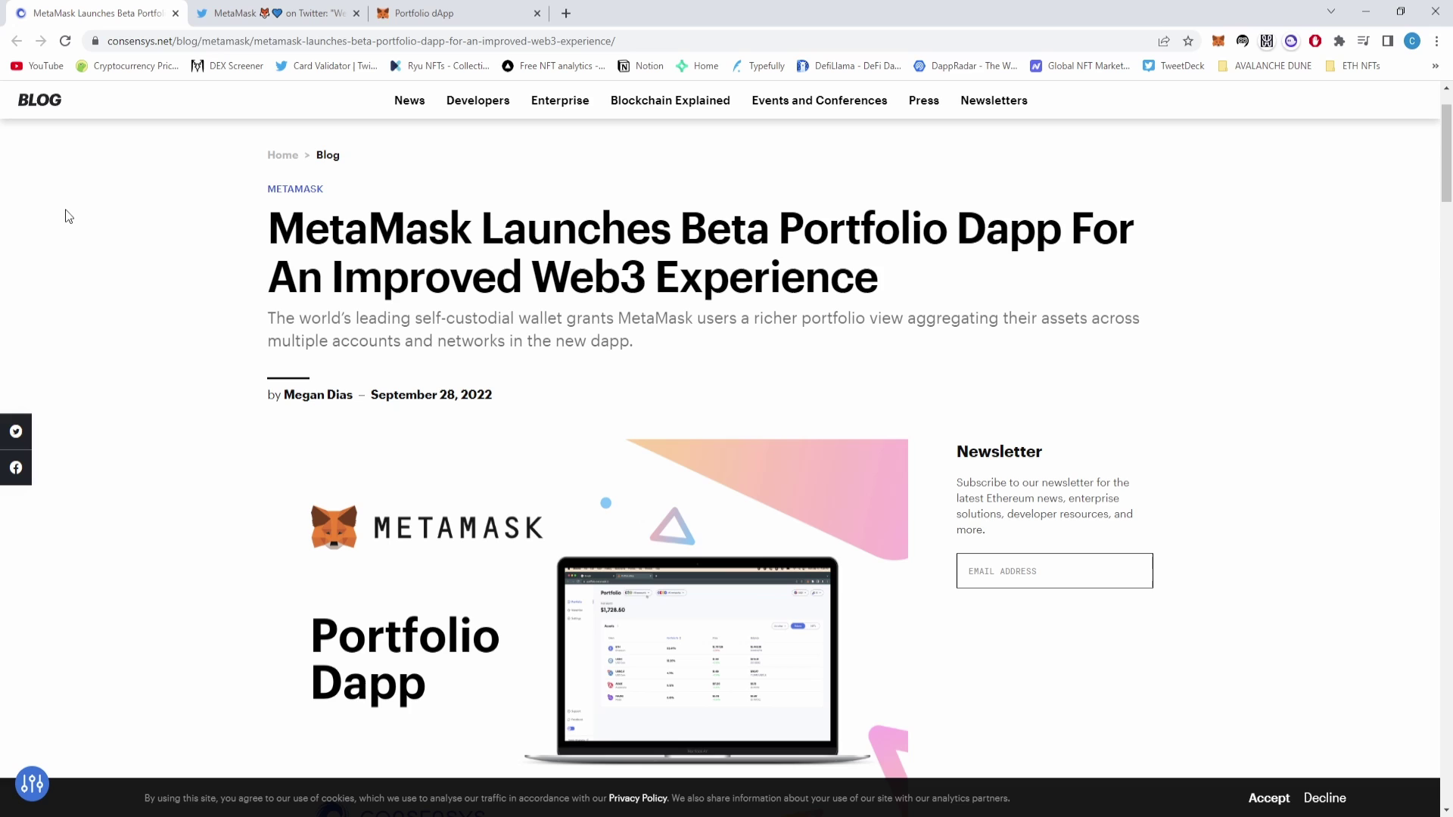
- Close the ConsenSys article tab to return to MetaMask's Portfolio Dapp tweet
key("ctrl+w")
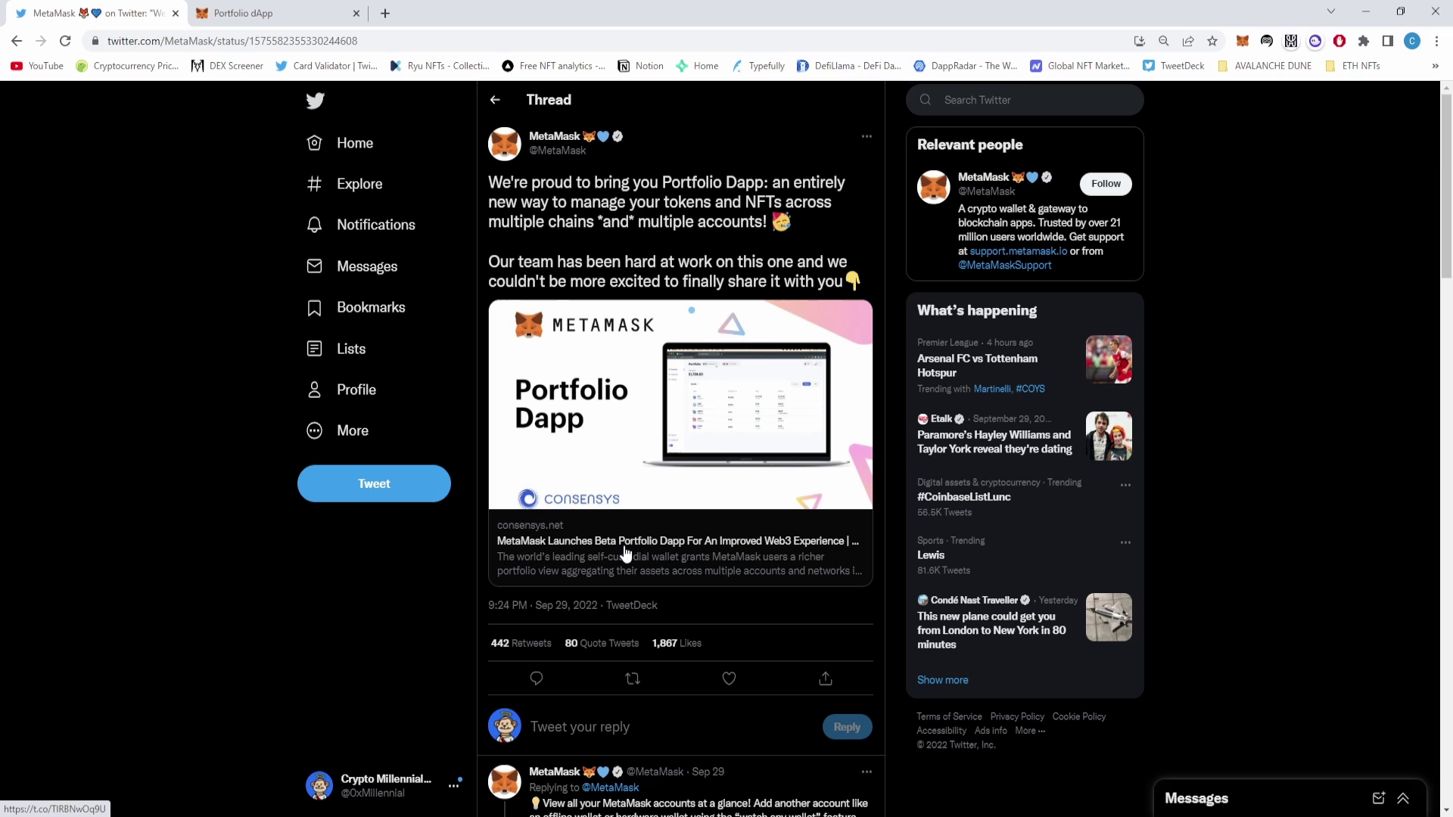
- Reopen the article from the tweet's consensys.net link card and read down to Multiple Accounts
left_click(626, 555)
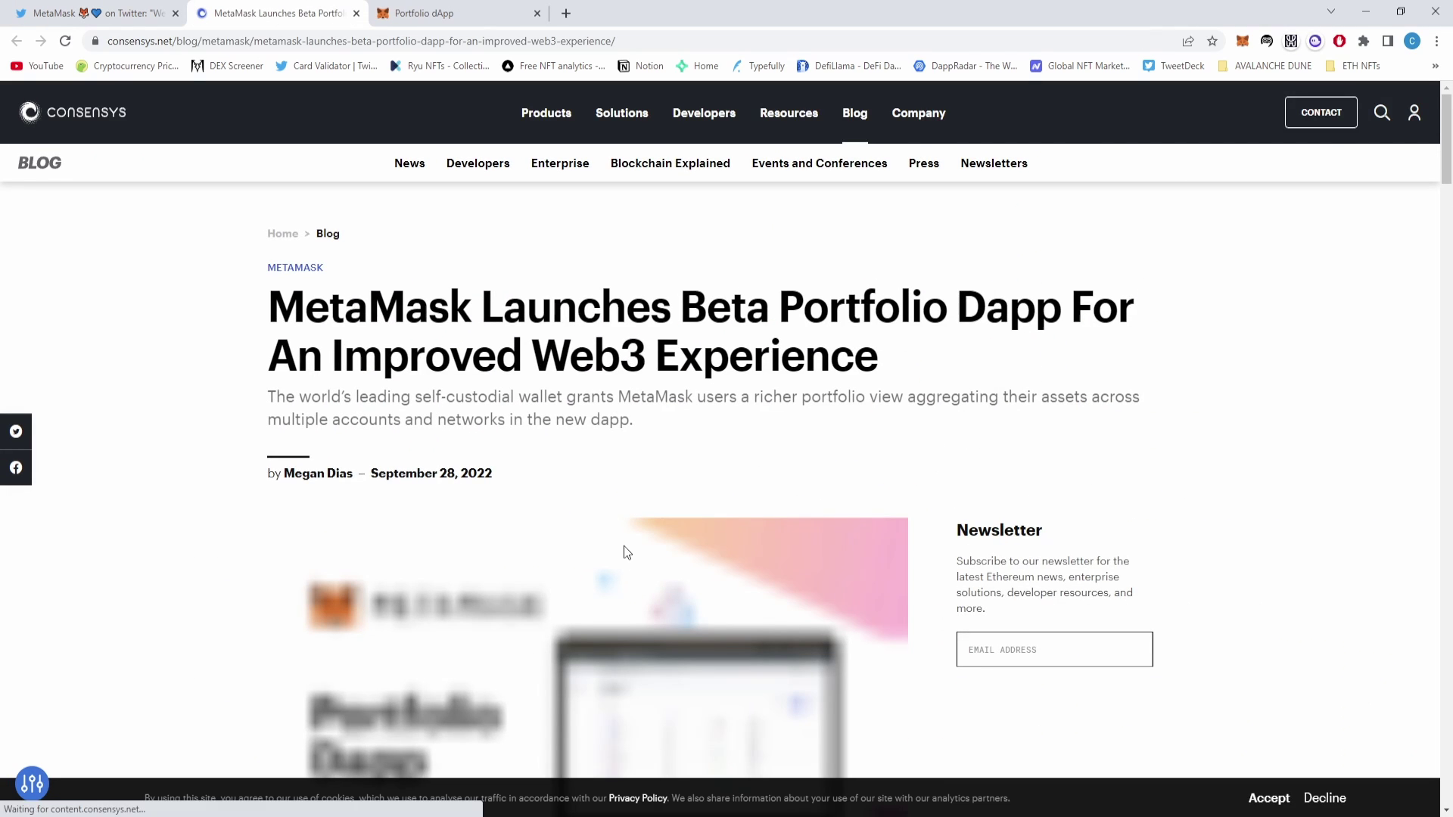
scroll(623, 547, "down", 2)
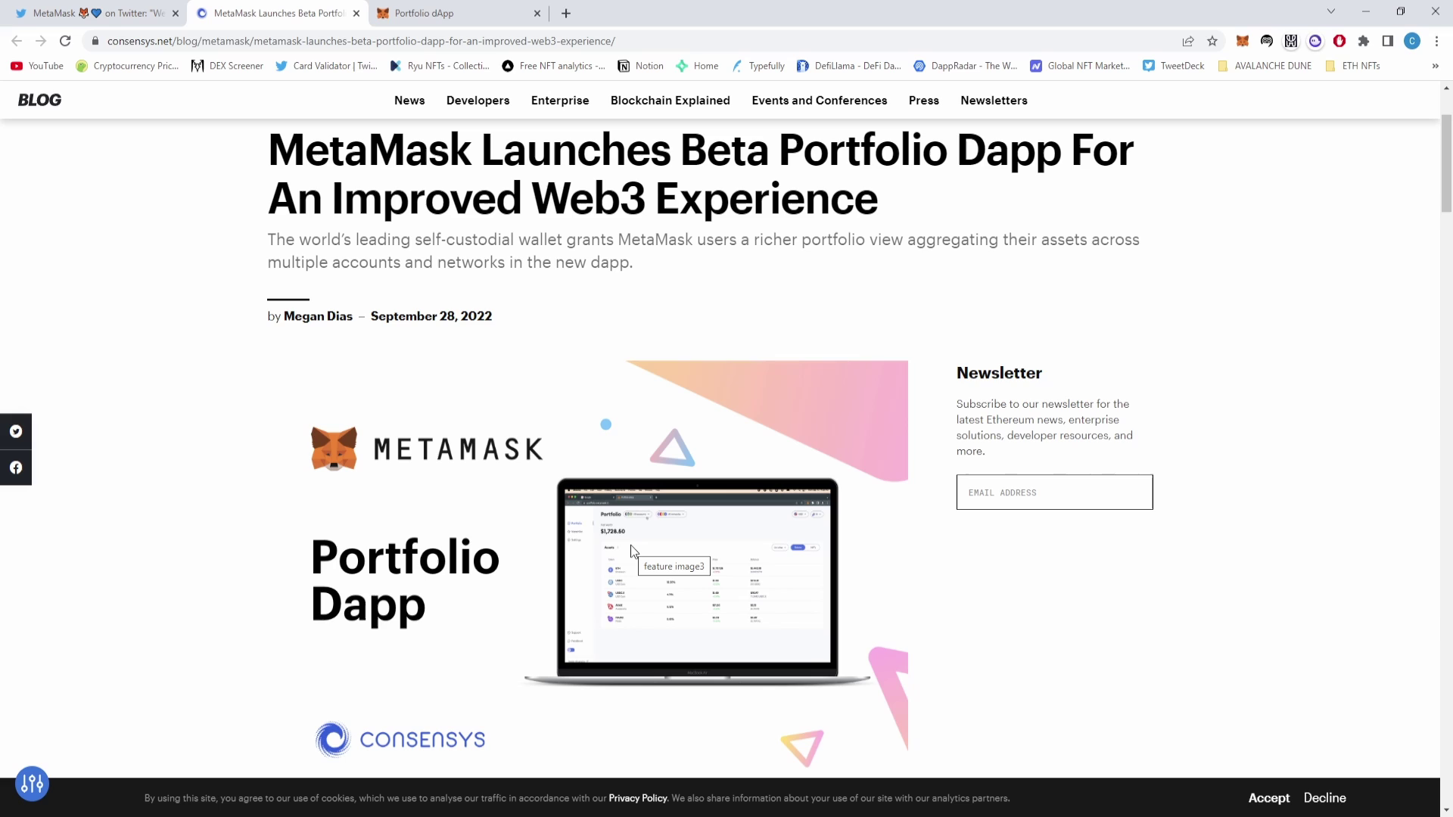
scroll(634, 550, "down", 3)
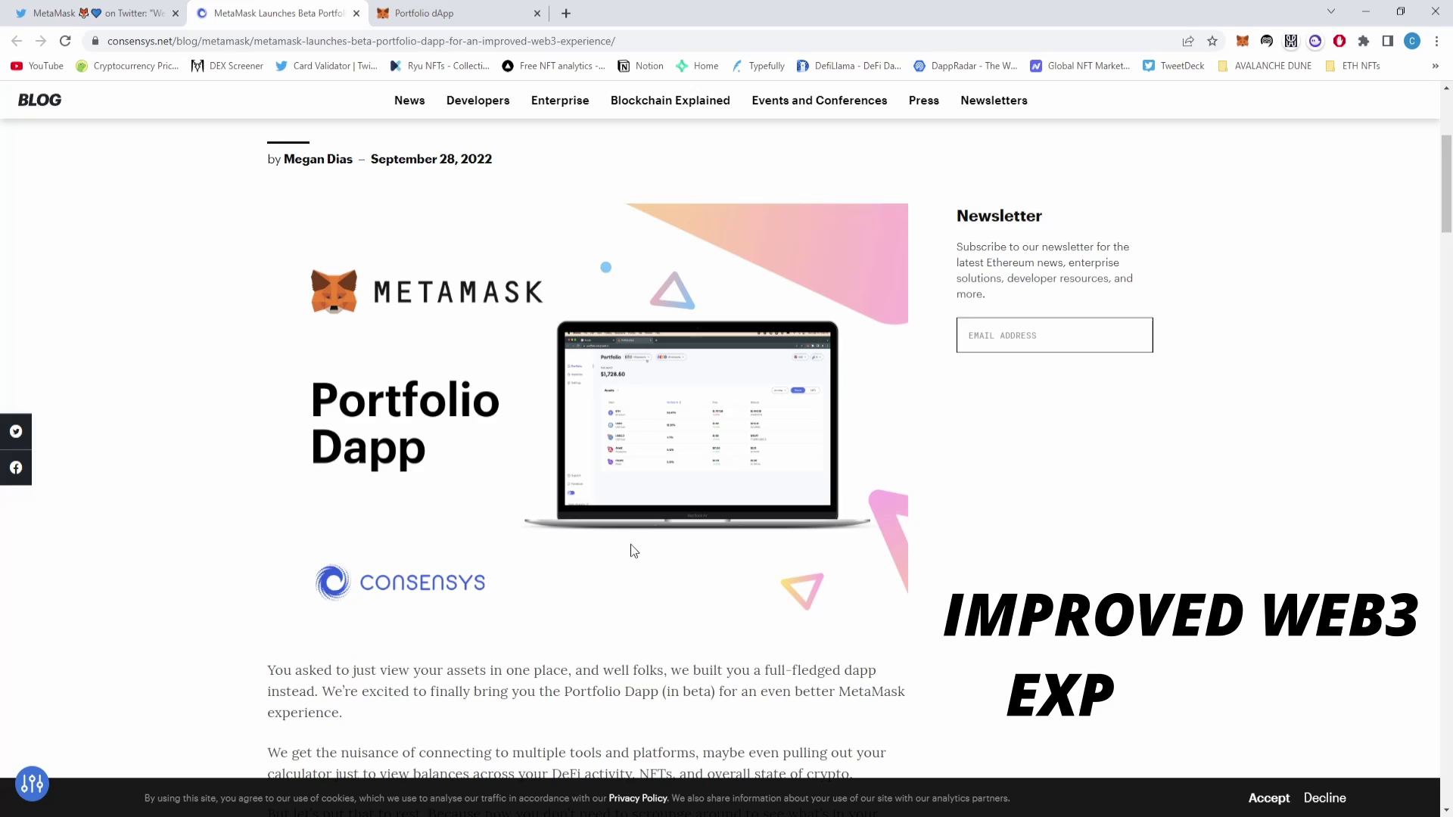
scroll(634, 550, "down", 4)
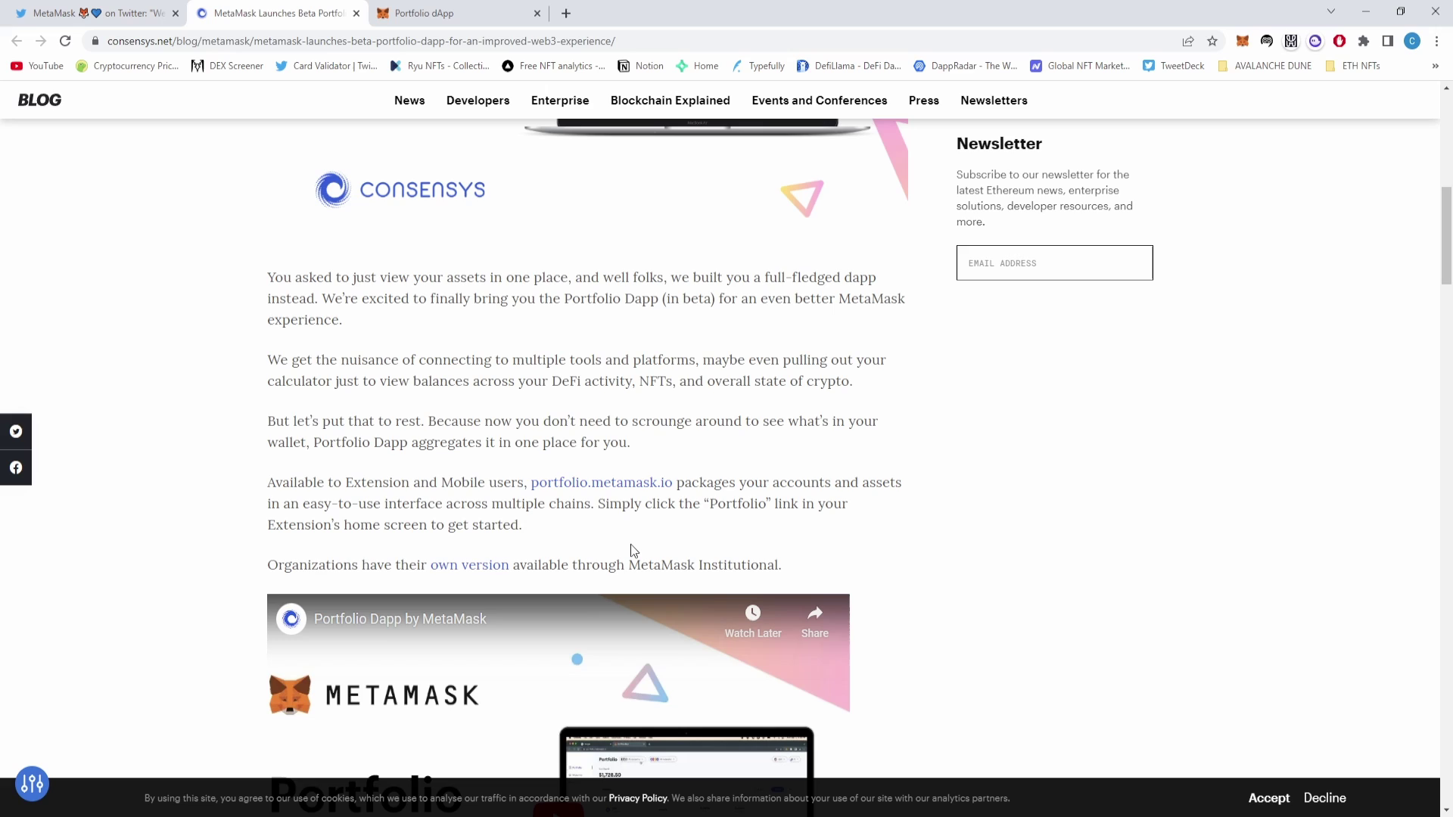
scroll(630, 544, "down", 1)
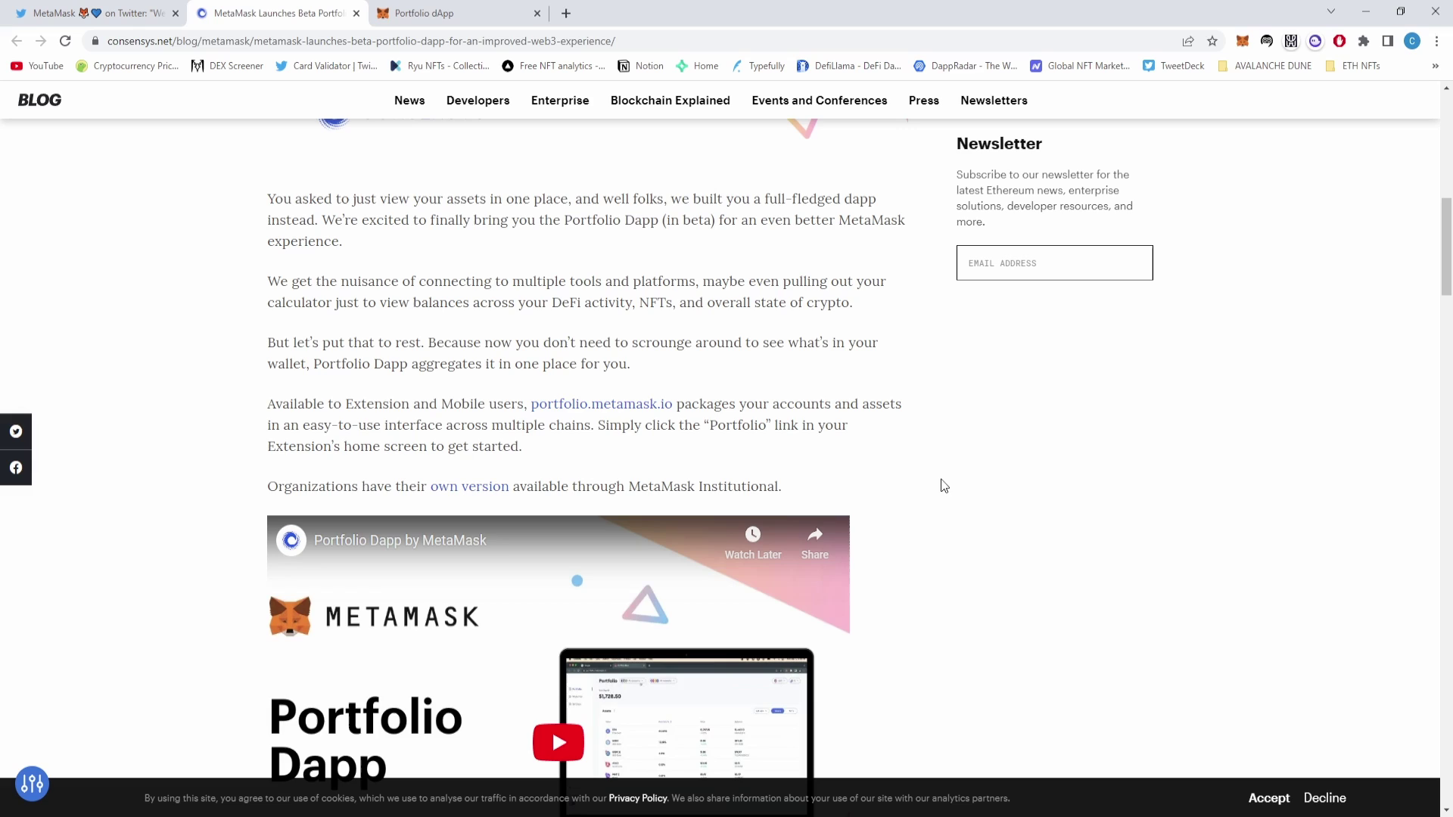
scroll(944, 486, "down", 1)
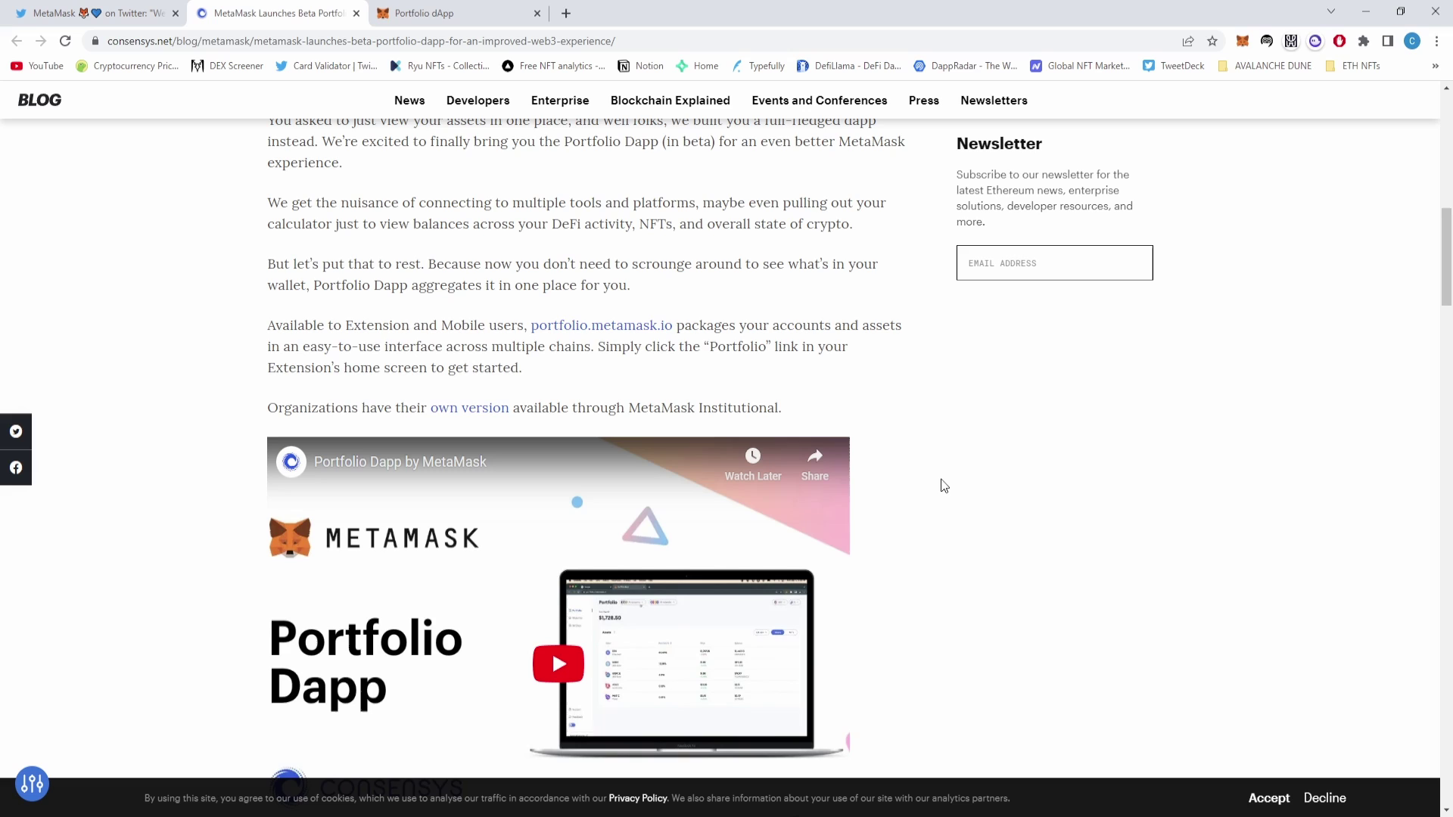
- Read down through the Multiple Networks list, briefly highlighting the sentence about more networks coming
scroll(944, 486, "down", 8)
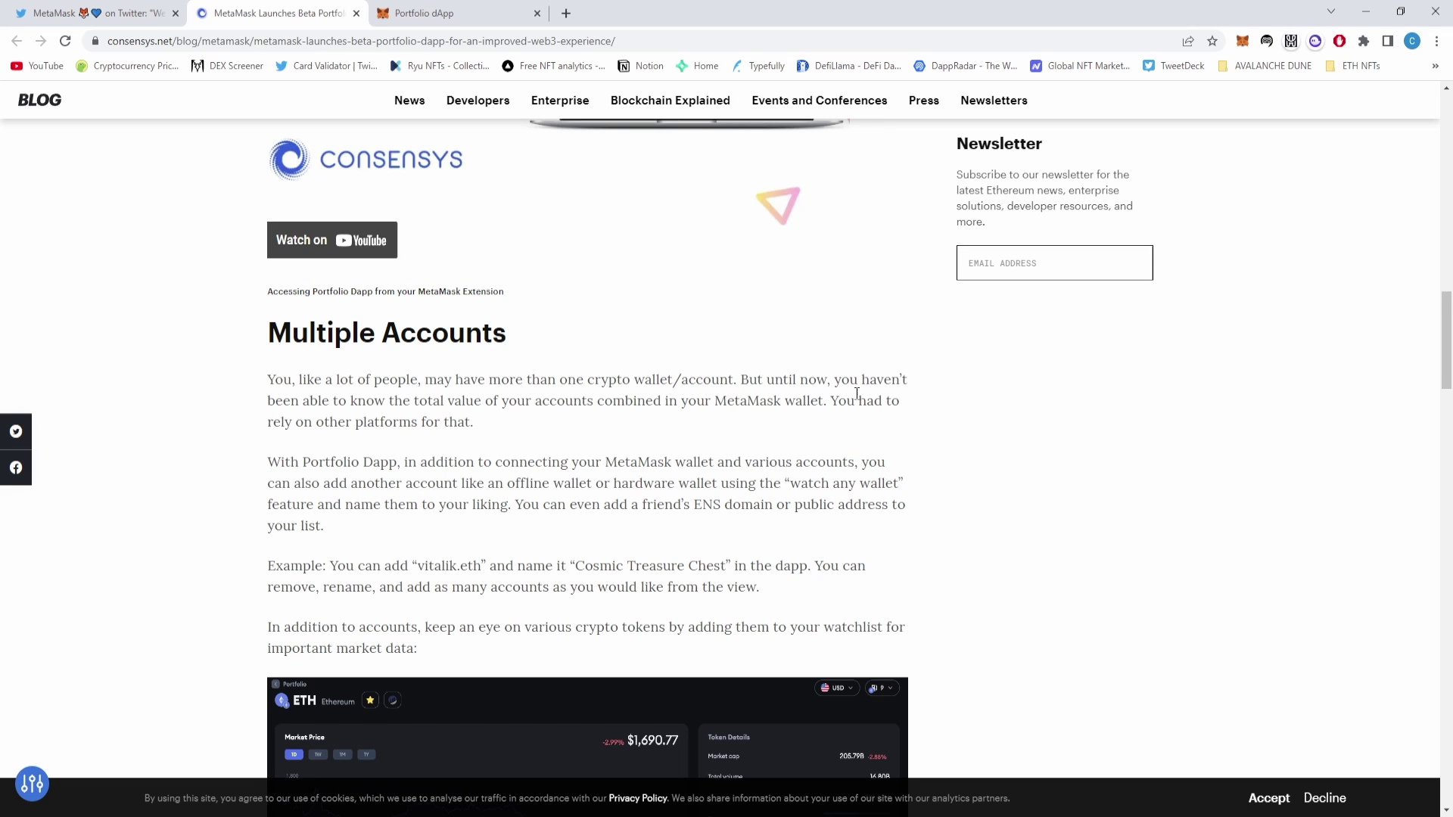
scroll(858, 393, "down", 2)
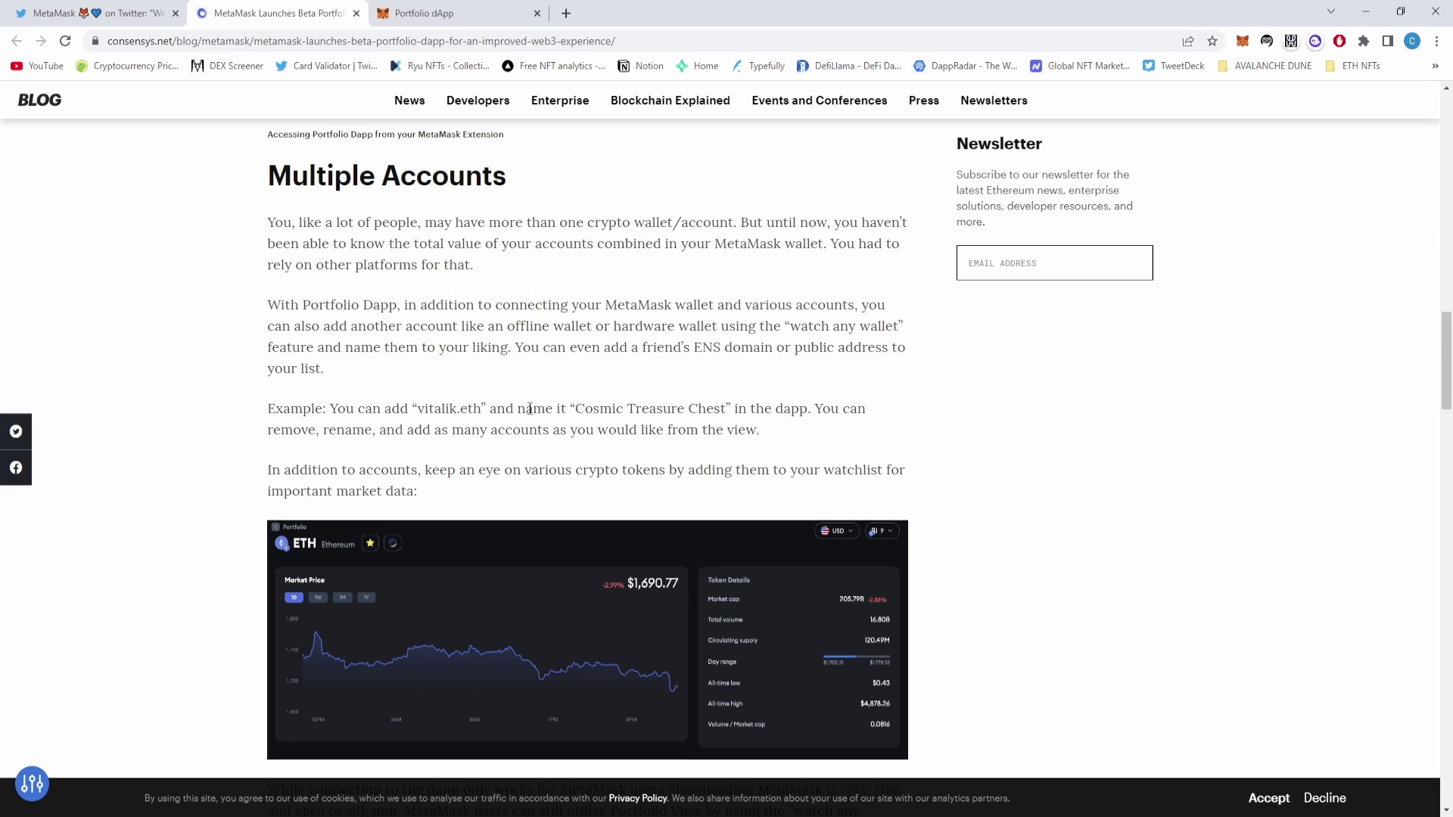
scroll(529, 409, "down", 1)
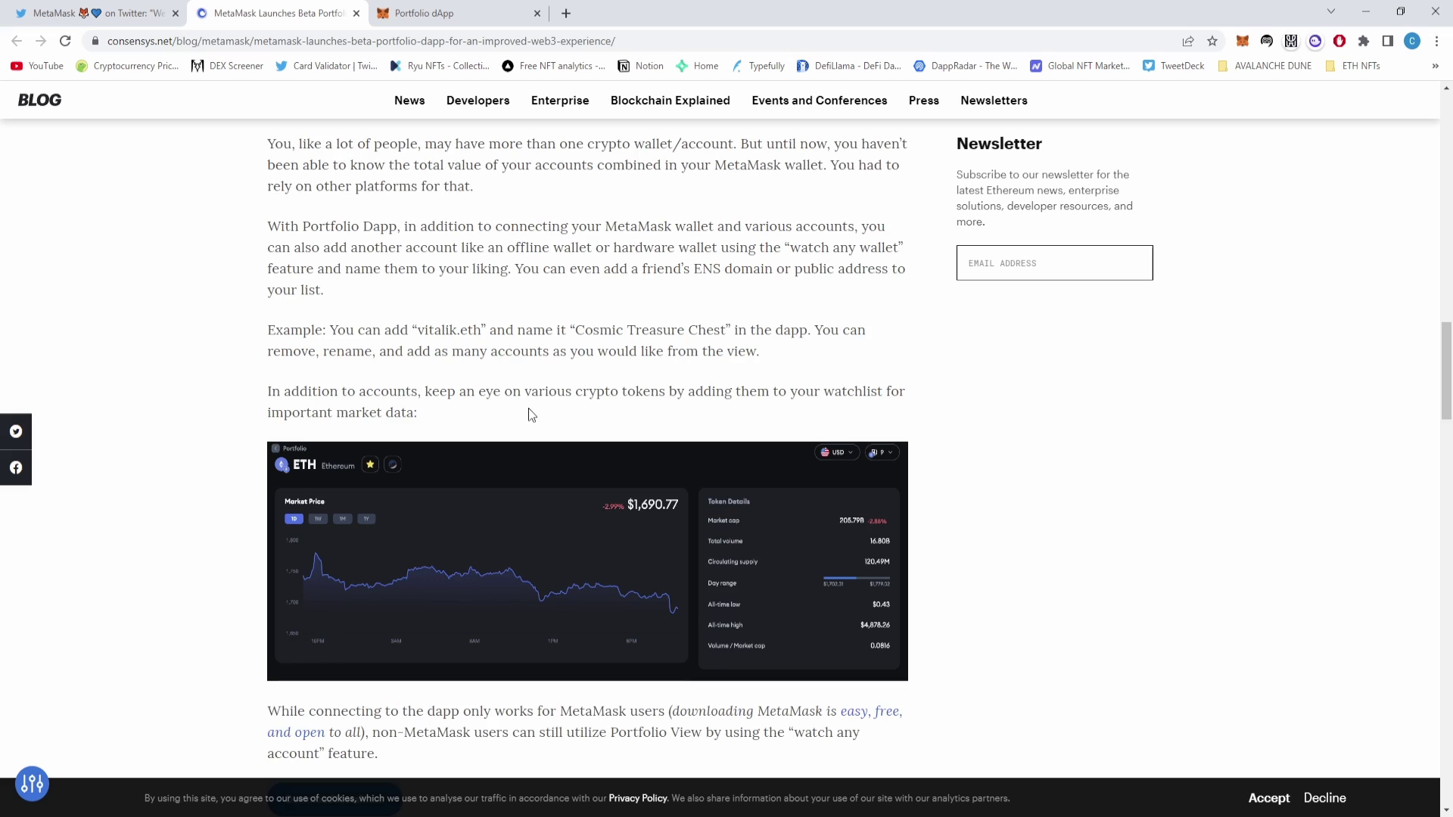
scroll(529, 413, "down", 2)
scroll(529, 409, "down", 5)
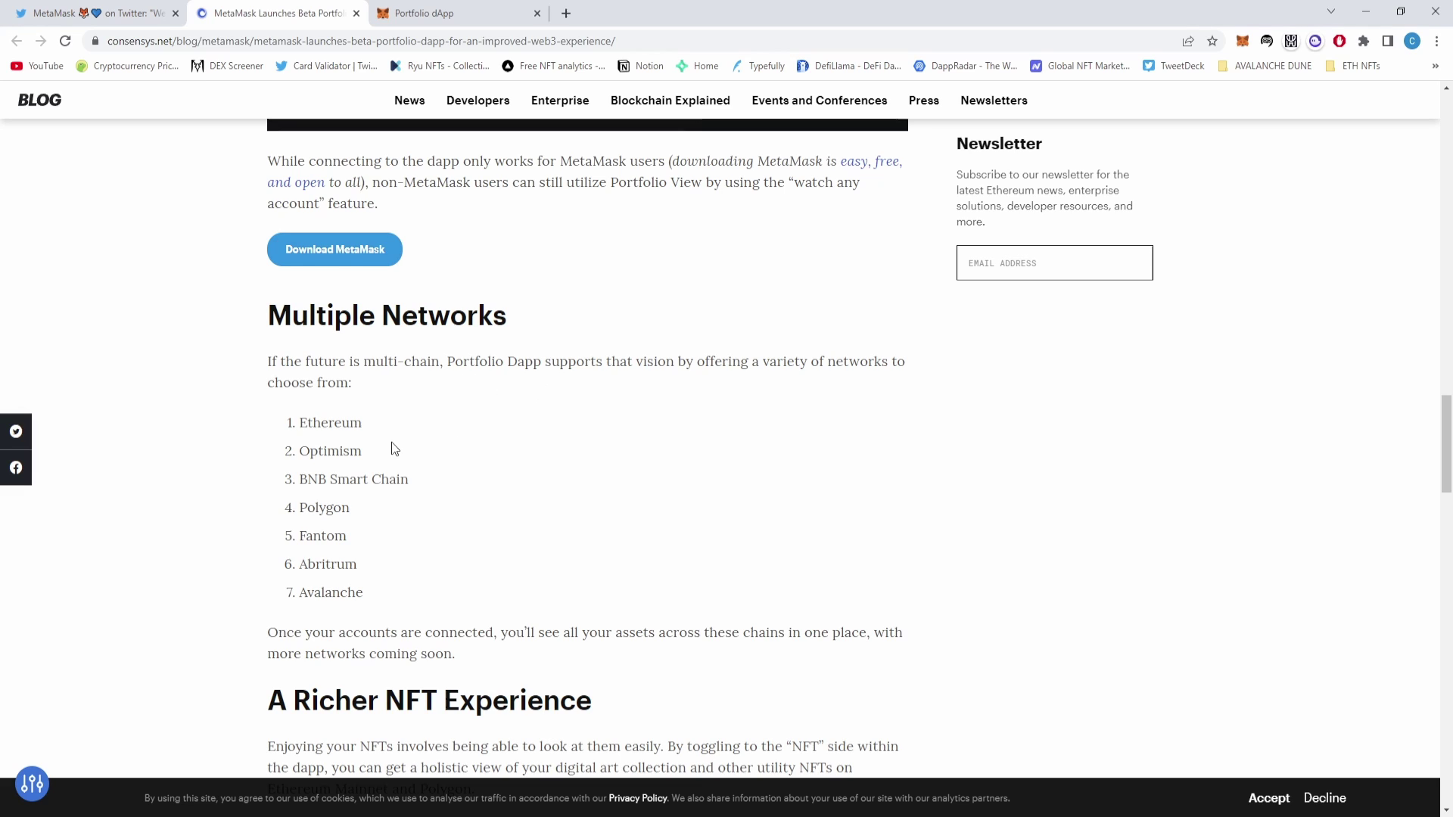
scroll(414, 484, "down", 1)
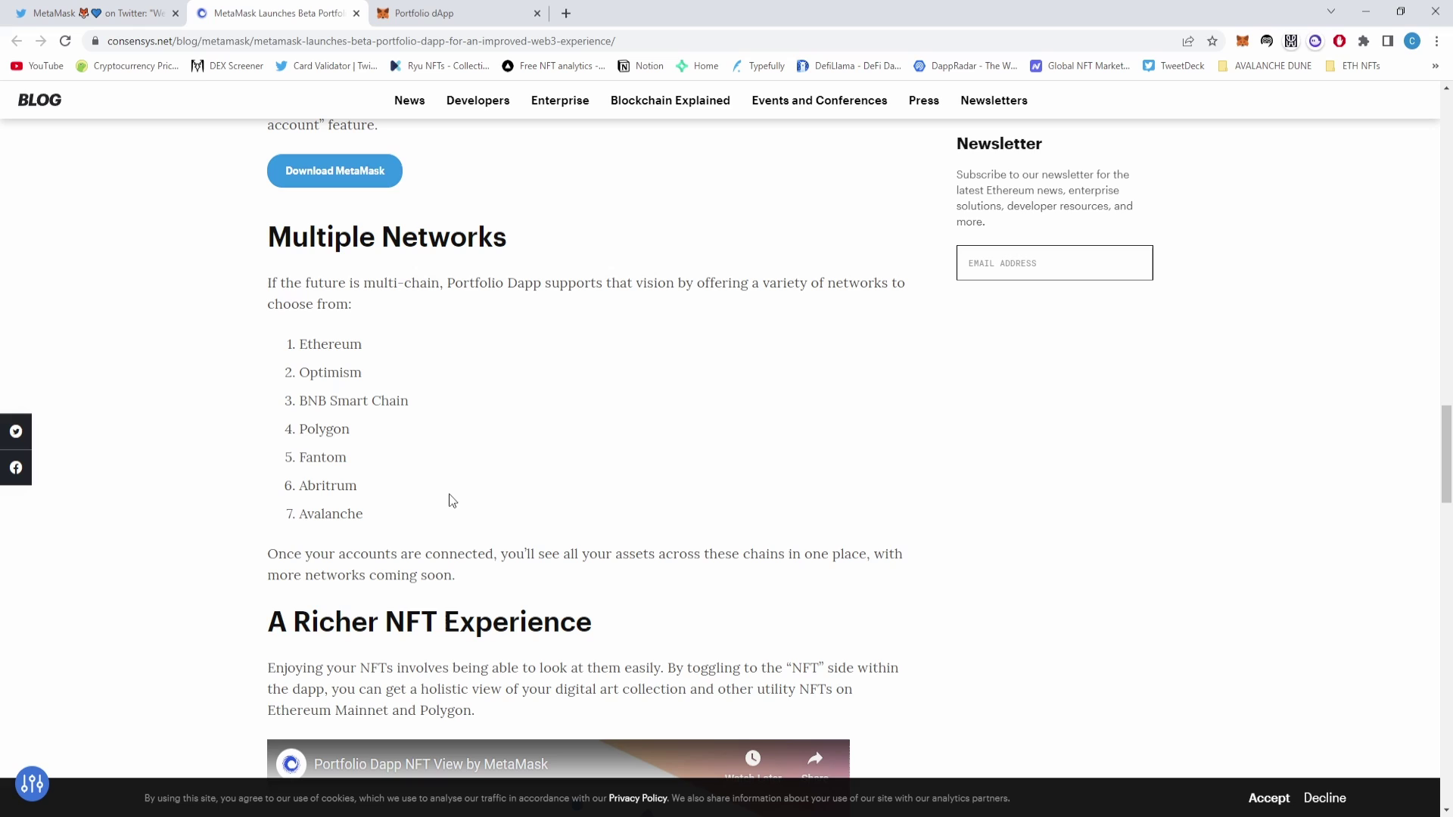
scroll(451, 500, "down", 1)
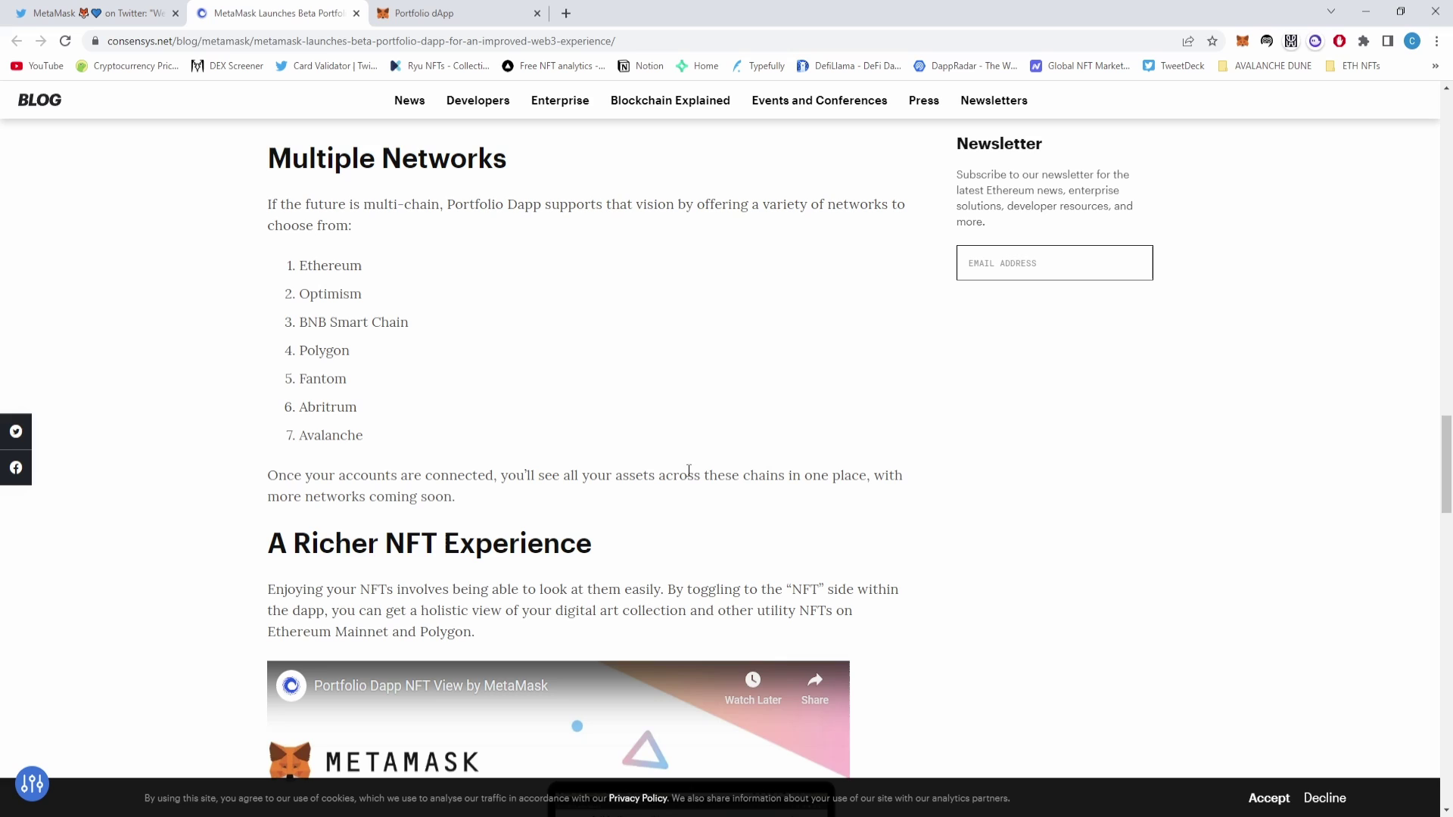
left_click_drag(866, 464, 912, 489)
left_click(717, 522)
- Read through the Richer NFT Experience and Portfolio View, The One-stop Shop sections
scroll(719, 523, "down", 5)
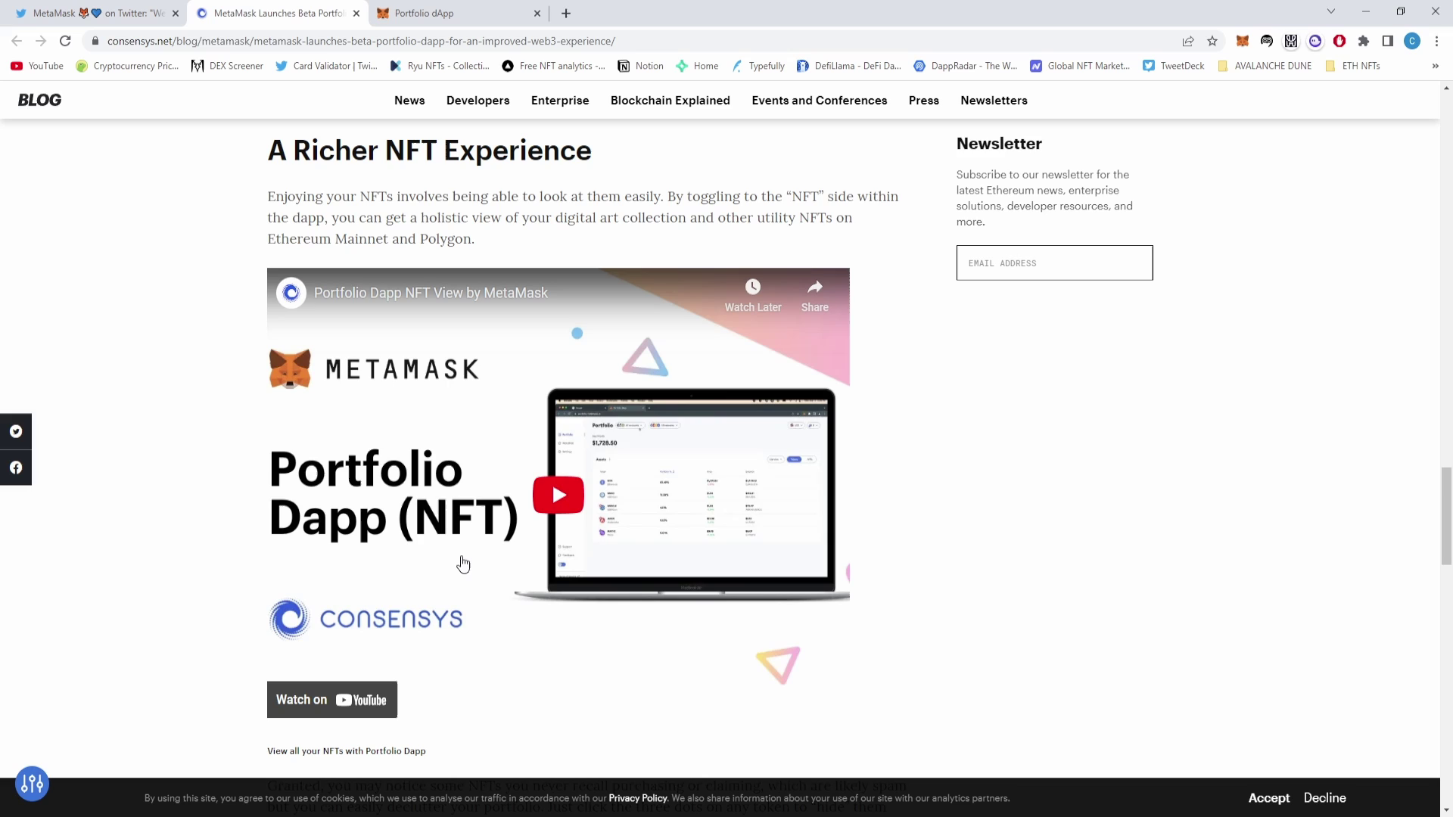
scroll(463, 564, "down", 2)
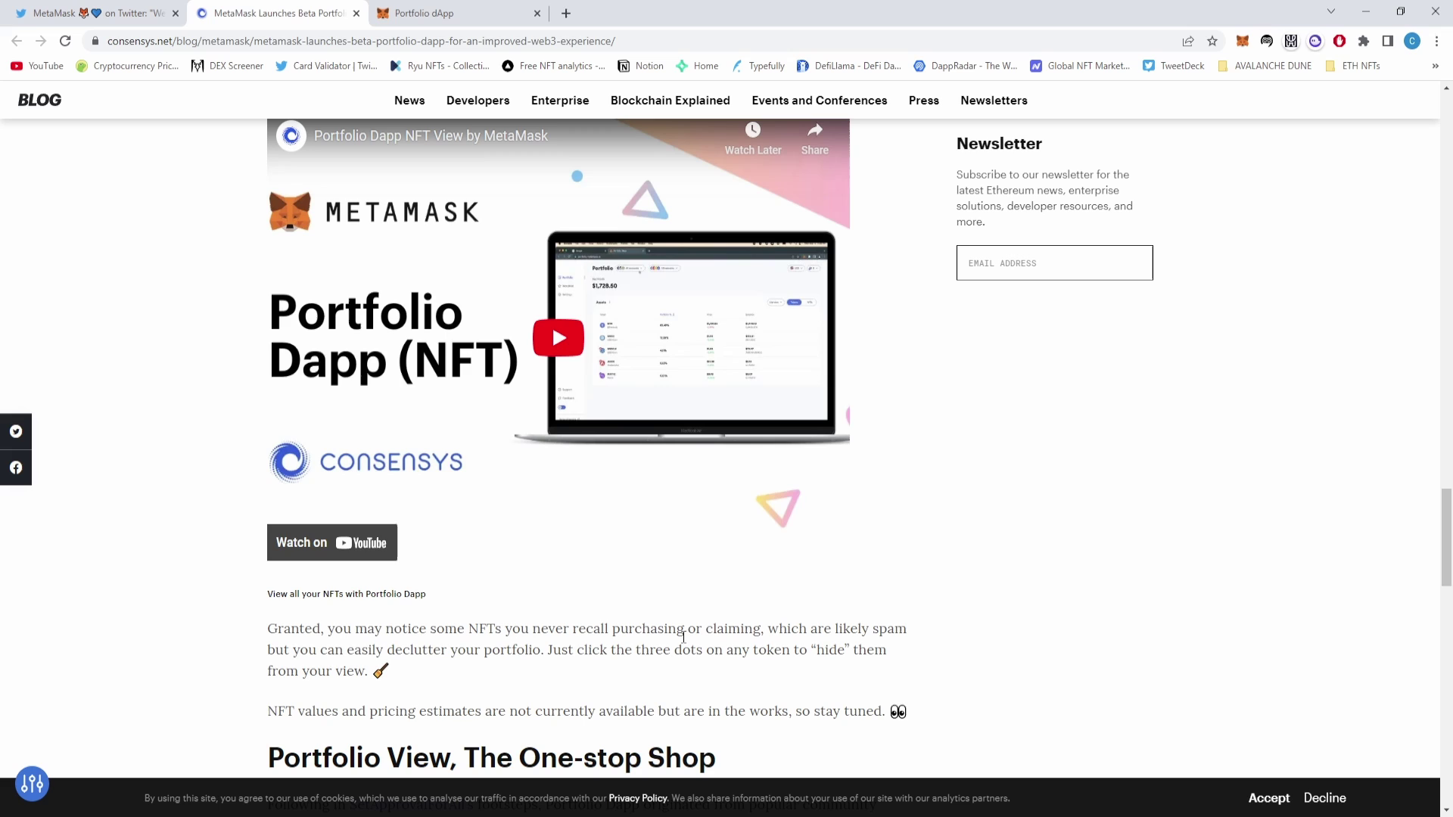
scroll(684, 638, "down", 2)
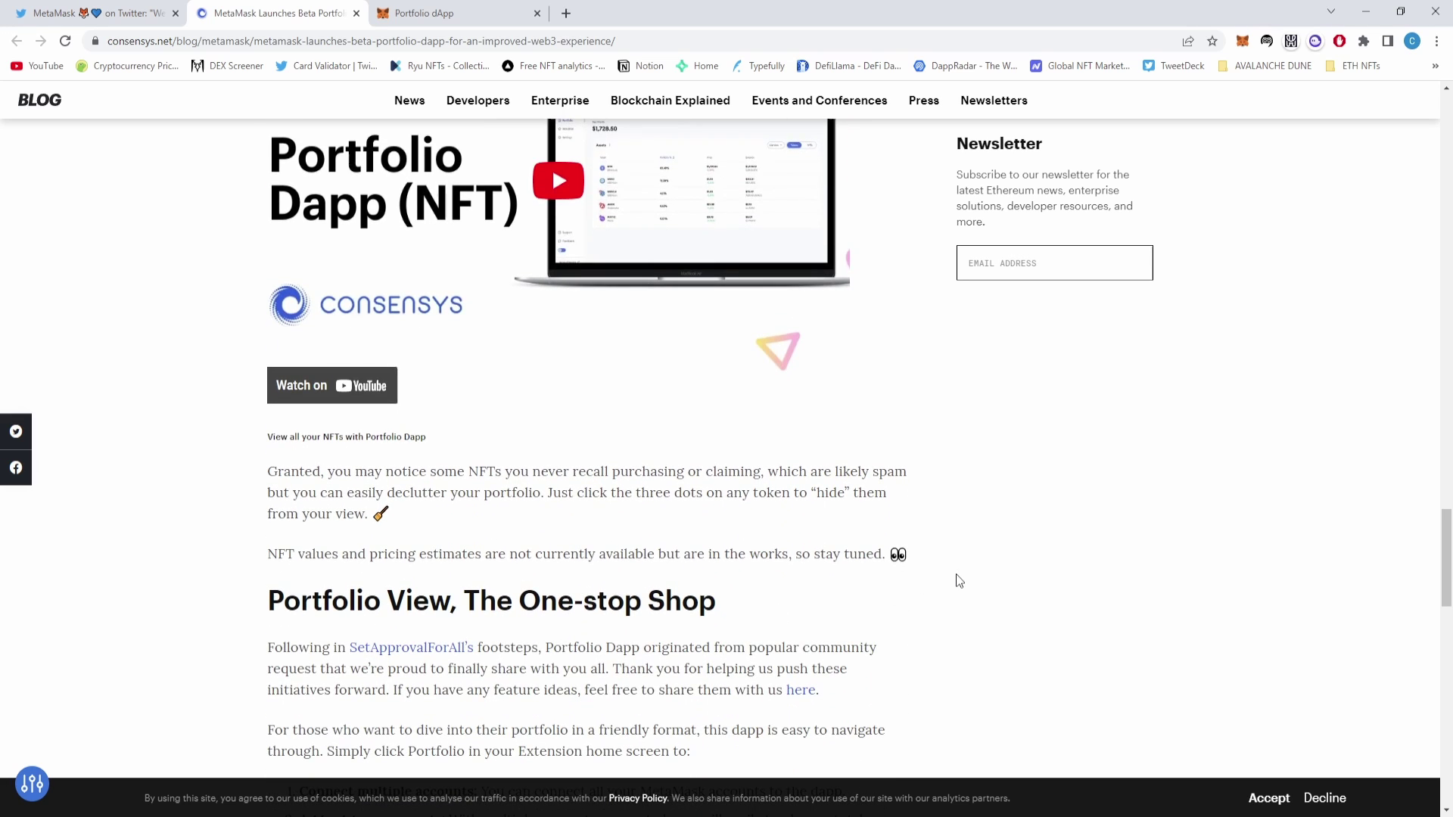
scroll(961, 575, "down", 4)
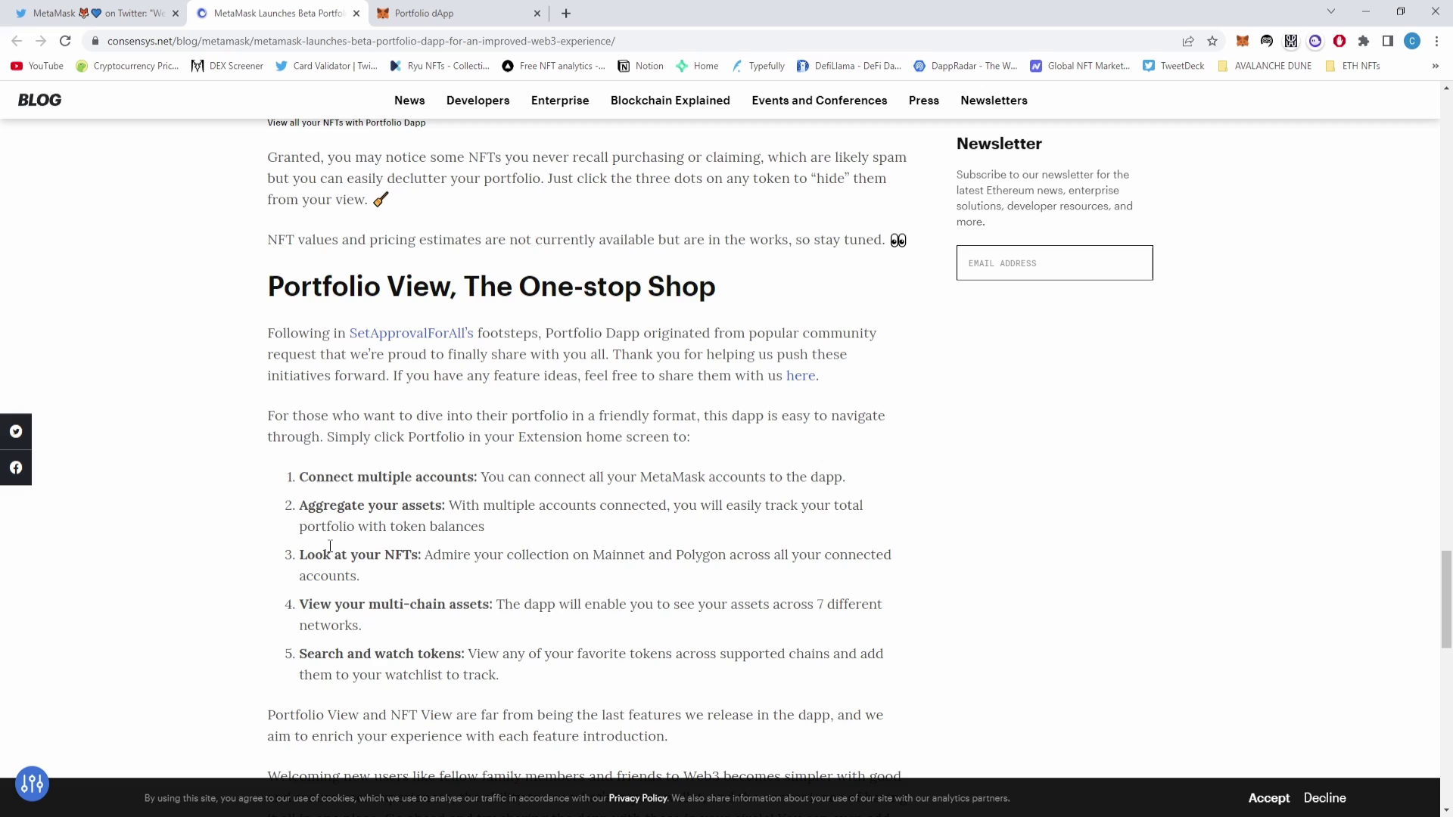
scroll(330, 547, "down", 1)
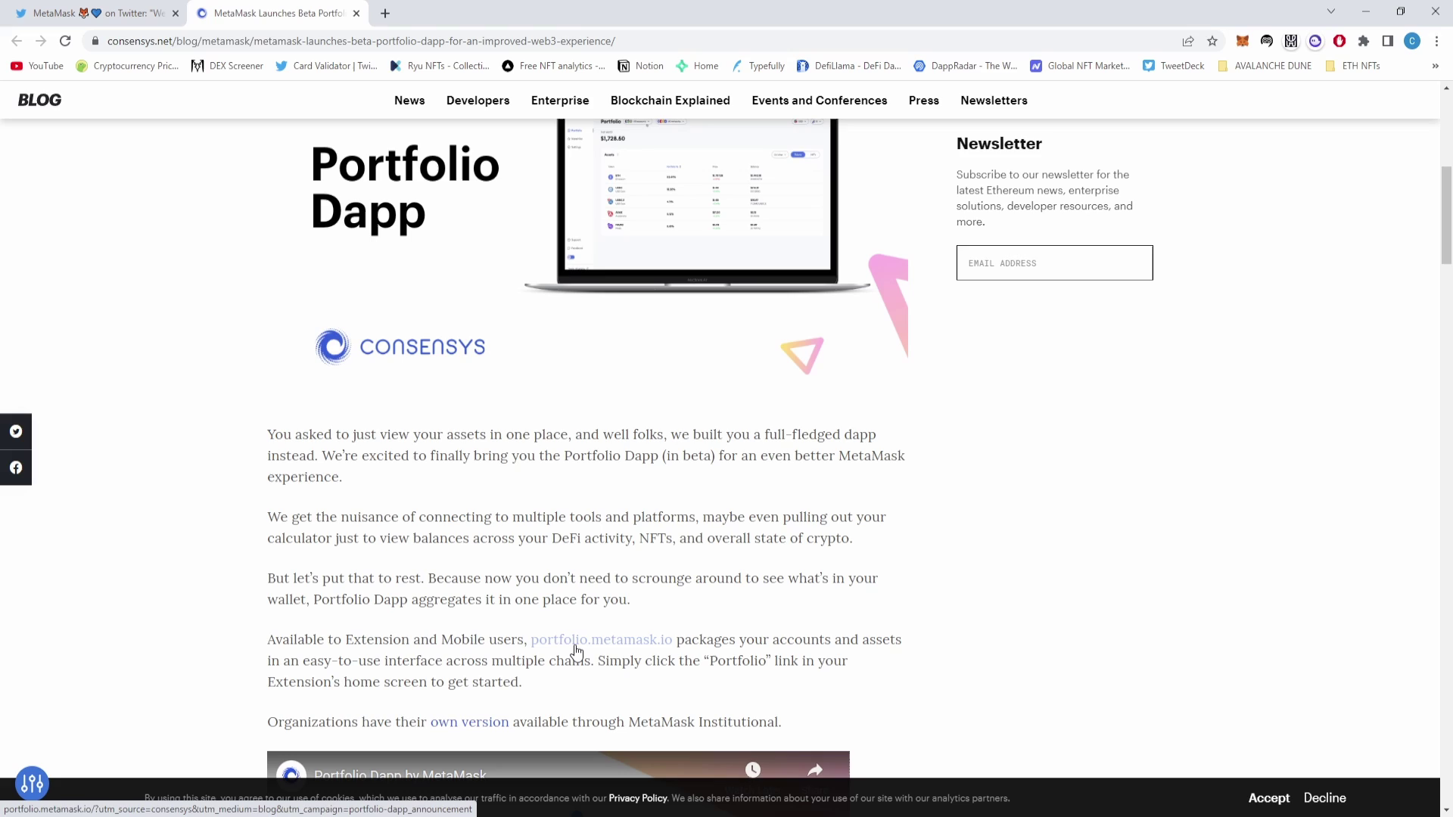
- Open portfolio.metamask.io from the article and import a watched wallet by pasting its address
left_click(577, 641)
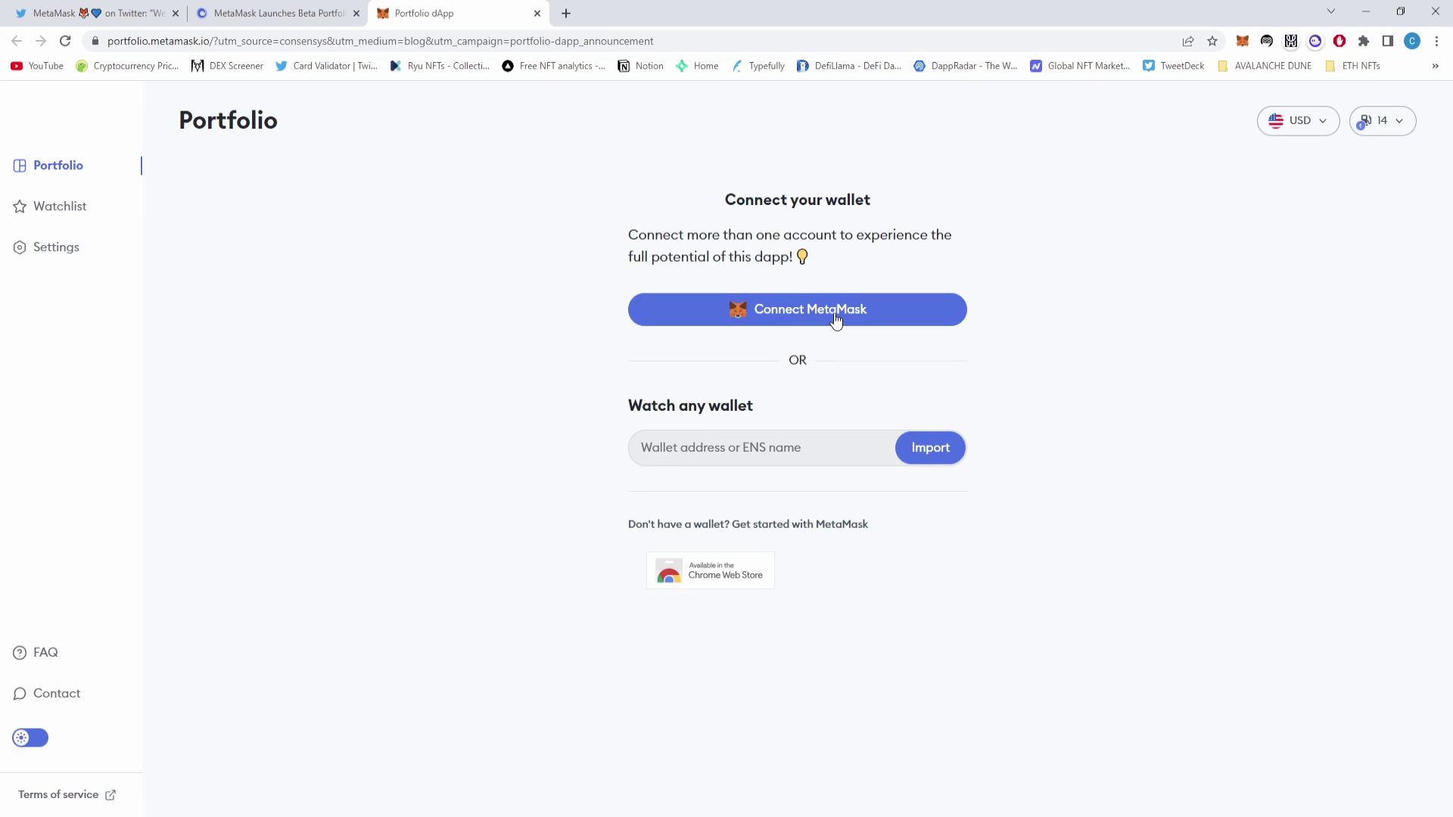
left_click(792, 454)
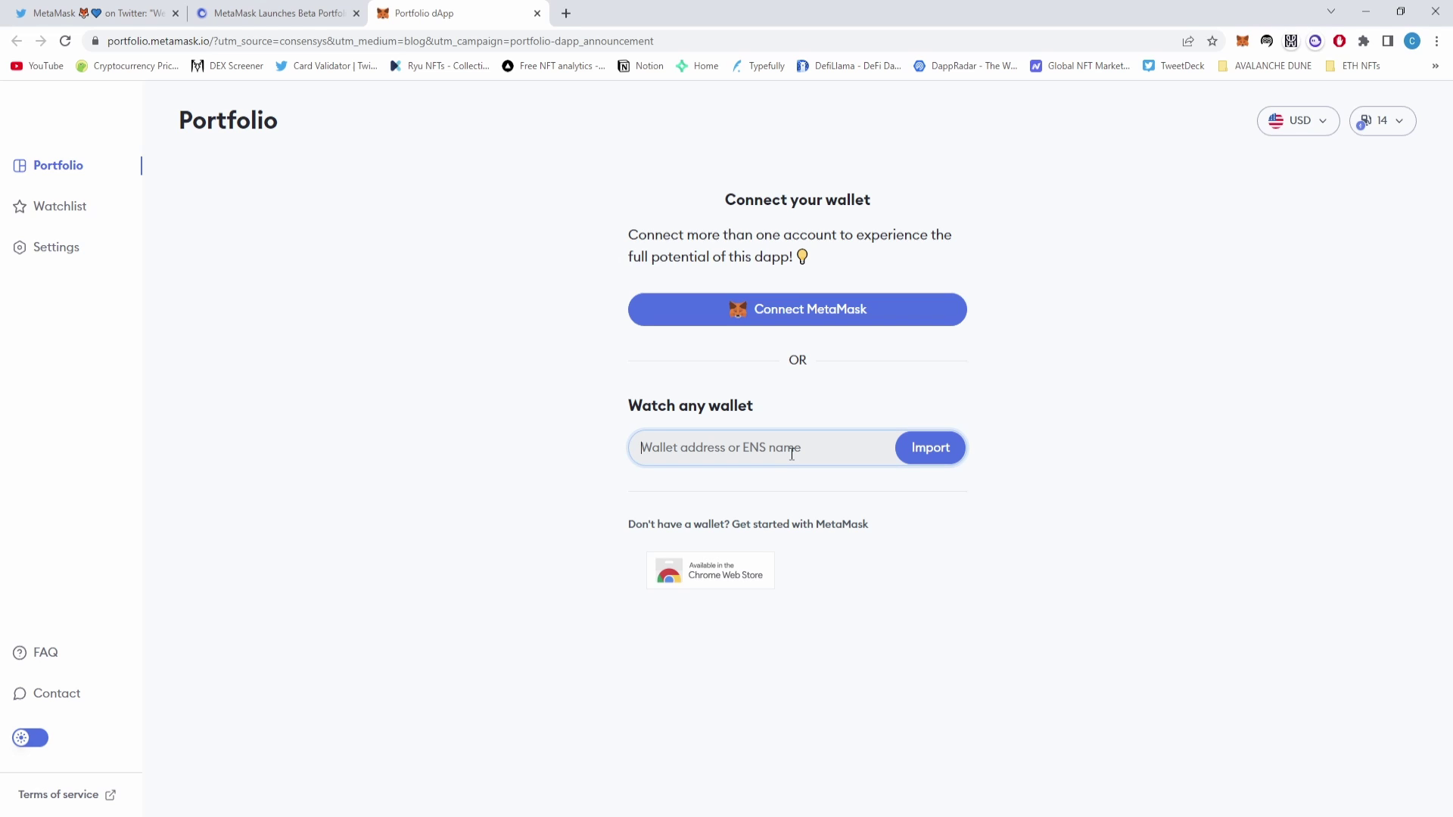
key("ctrl+v")
left_click(928, 450)
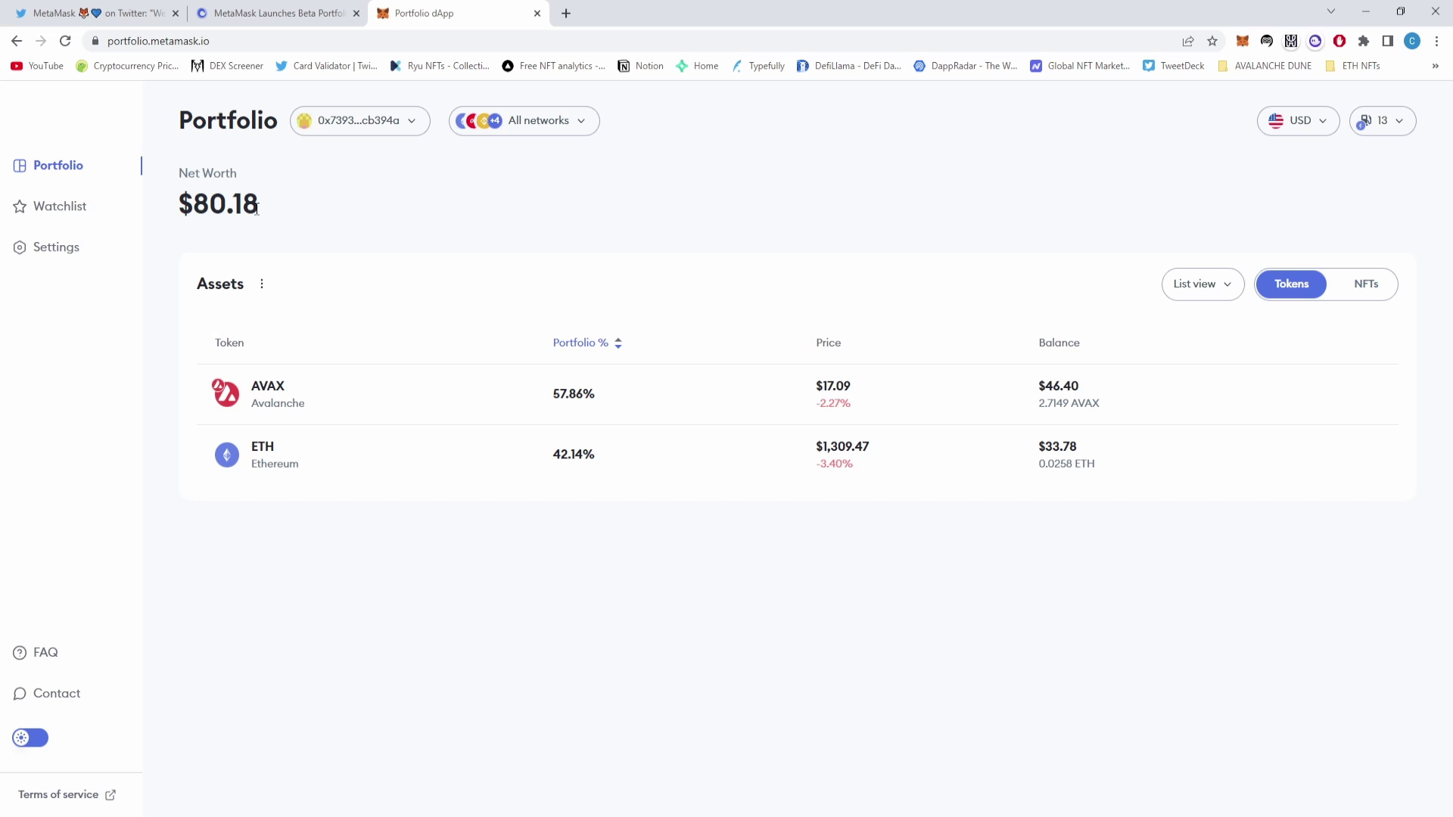
left_click(564, 125)
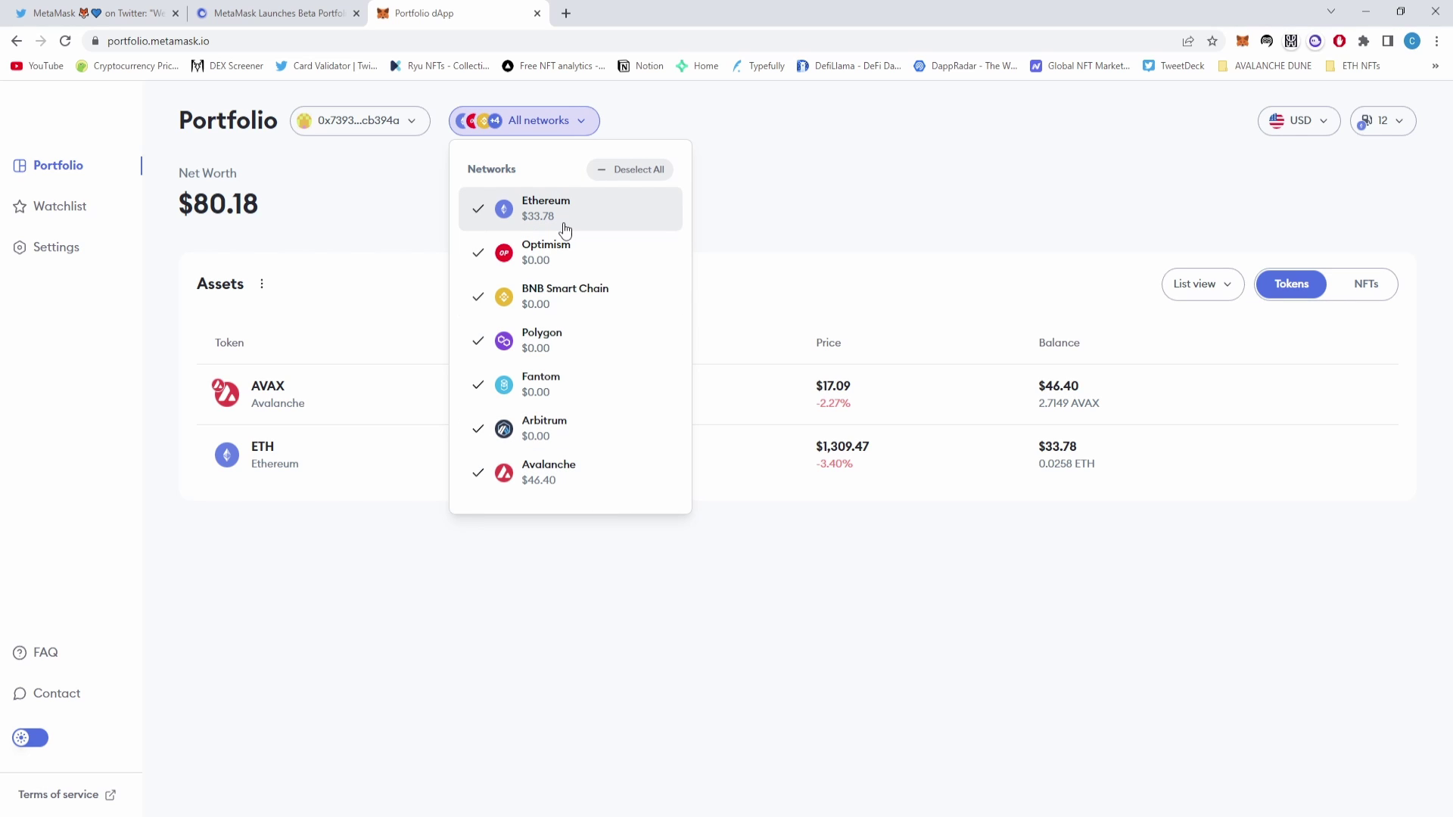
left_click(317, 347)
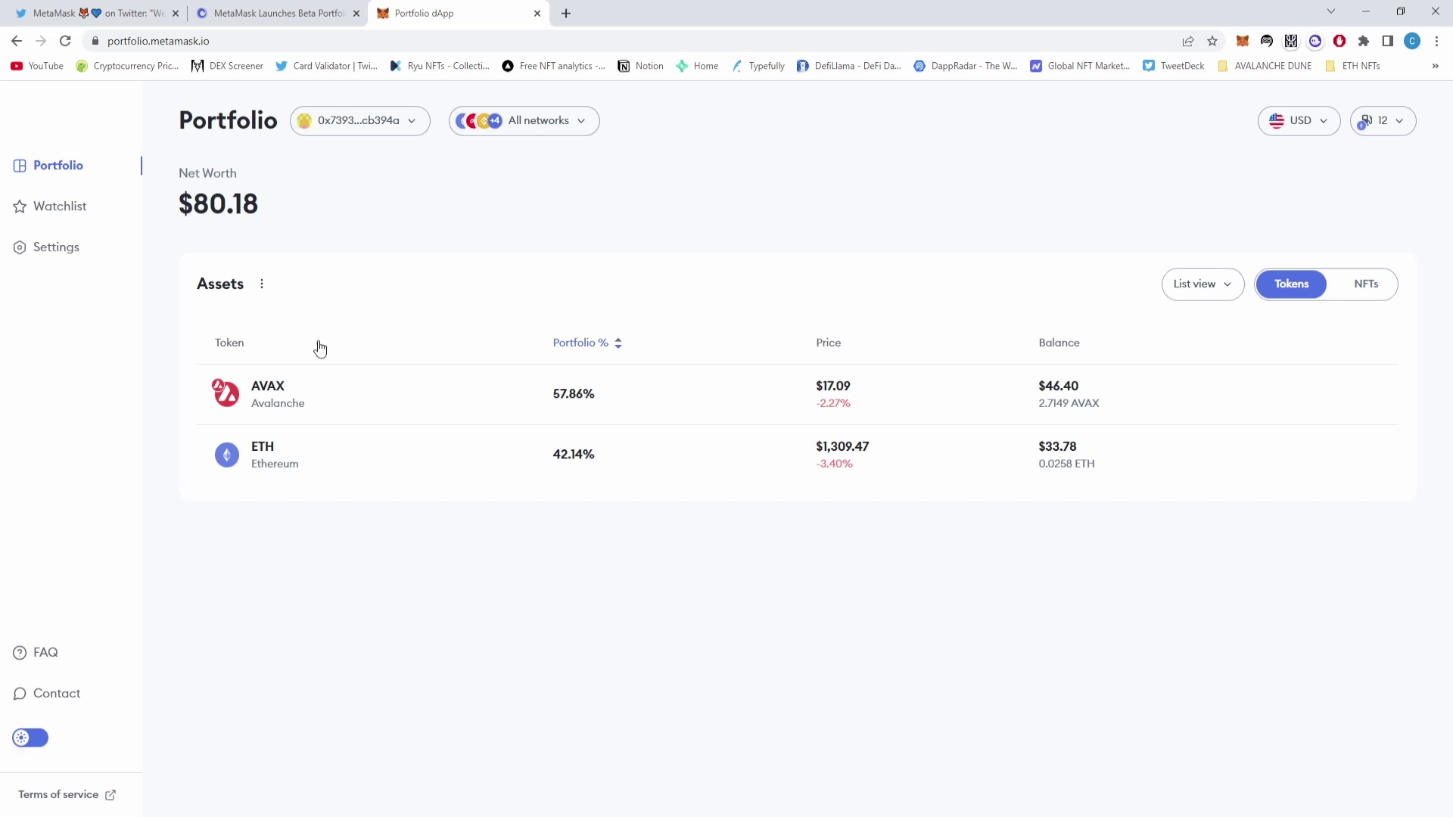
left_click_drag(317, 198, 177, 205)
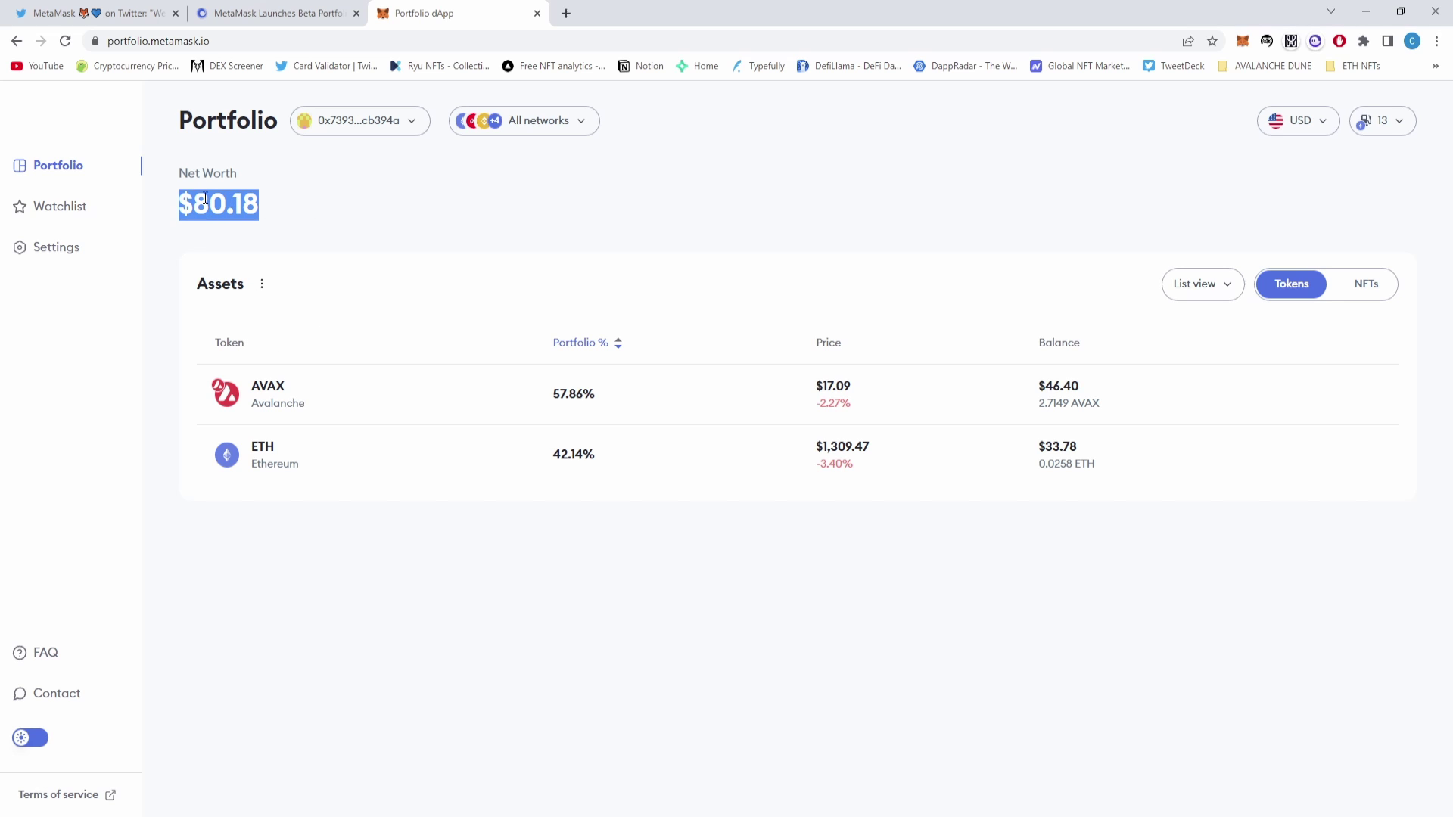
left_click(337, 217)
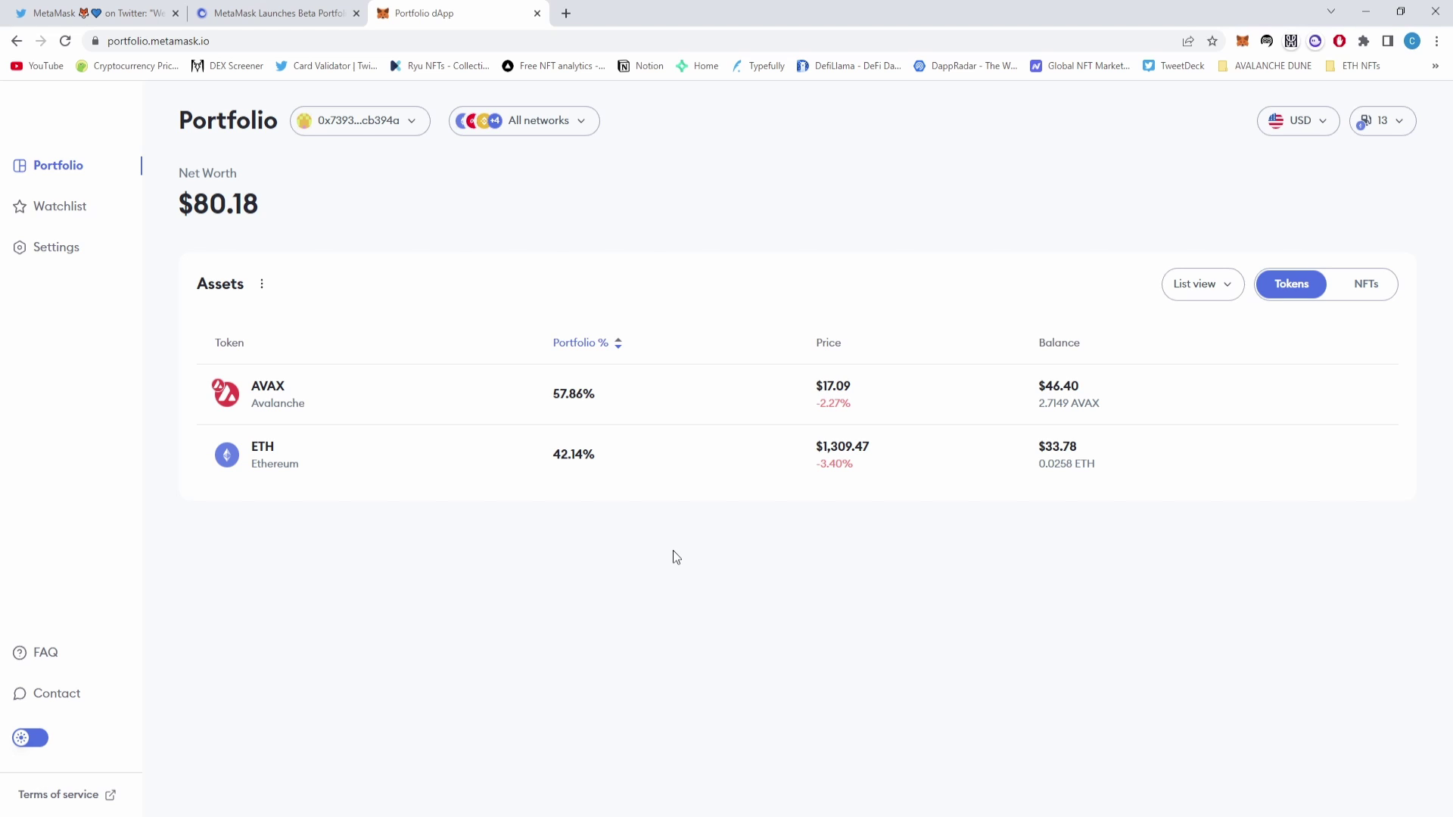
- Turn on dark mode with the theme toggle at the bottom of the sidebar
left_click(25, 739)
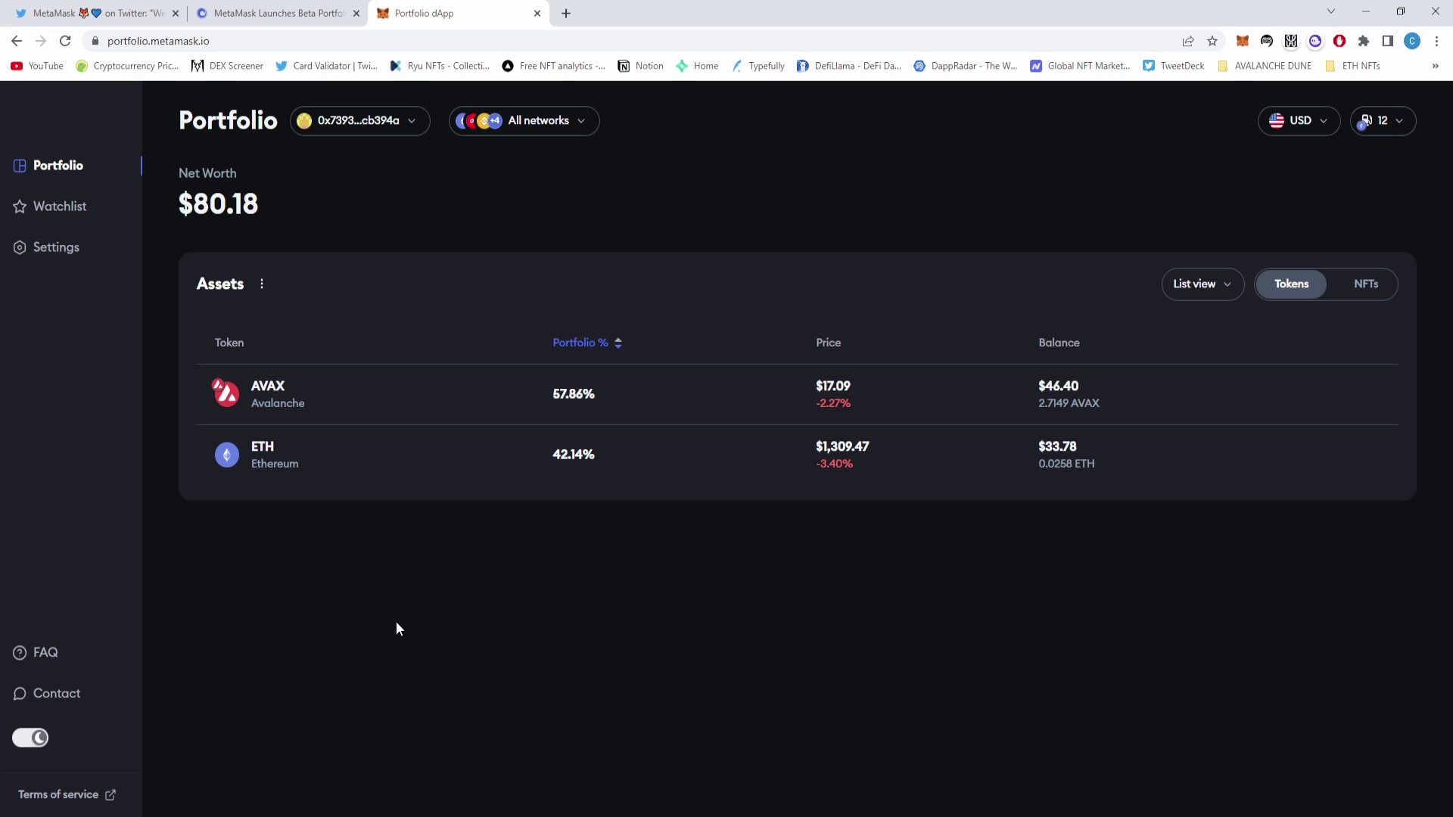
- On the Watchlist page, search 'qnt' and 'ava' and star Quant (QNT) and Avalanche (AVAX)
left_click(56, 209)
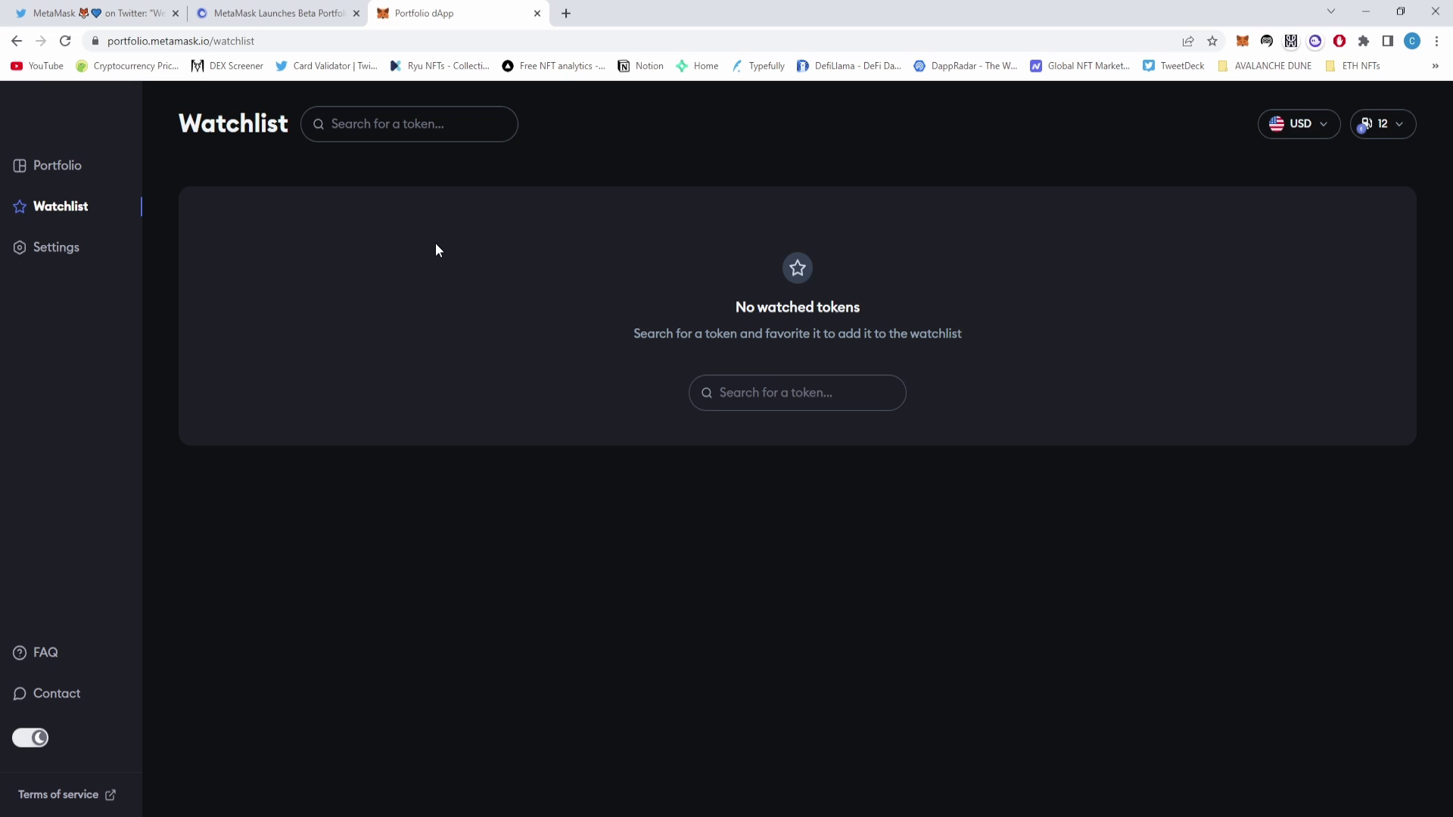
left_click(408, 125)
type("qnt")
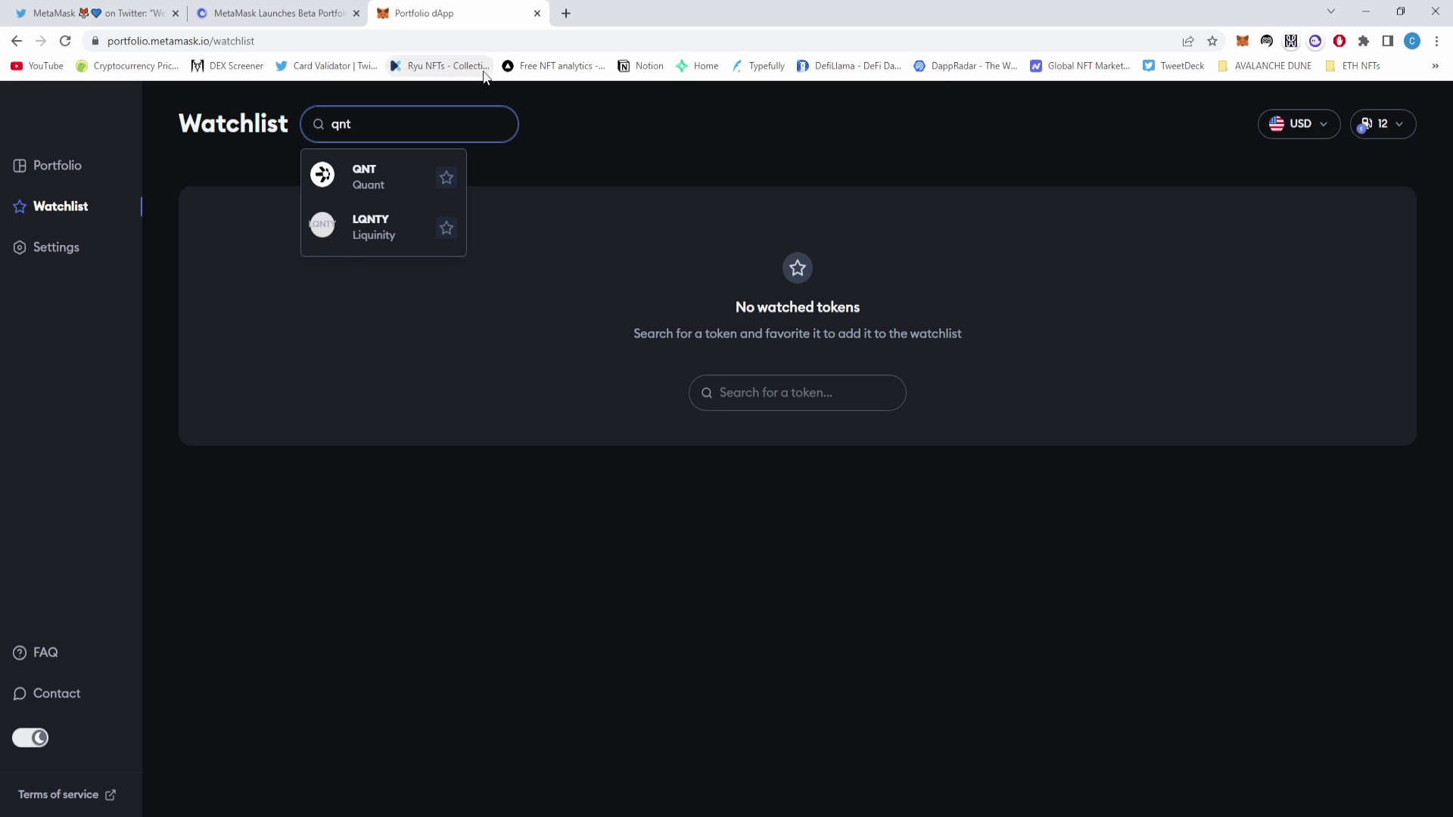
left_click(447, 177)
left_click(719, 127)
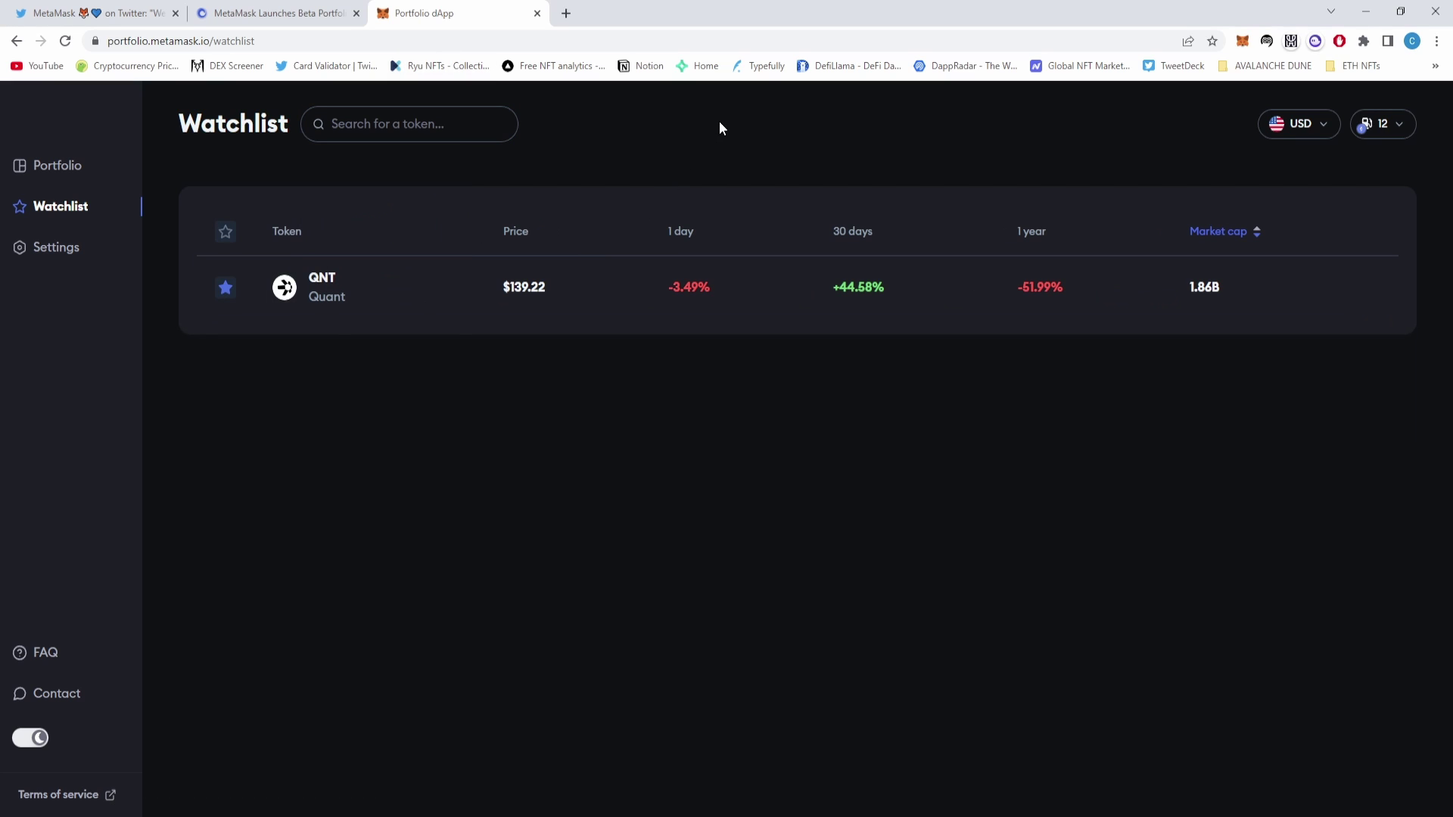
type("ava")
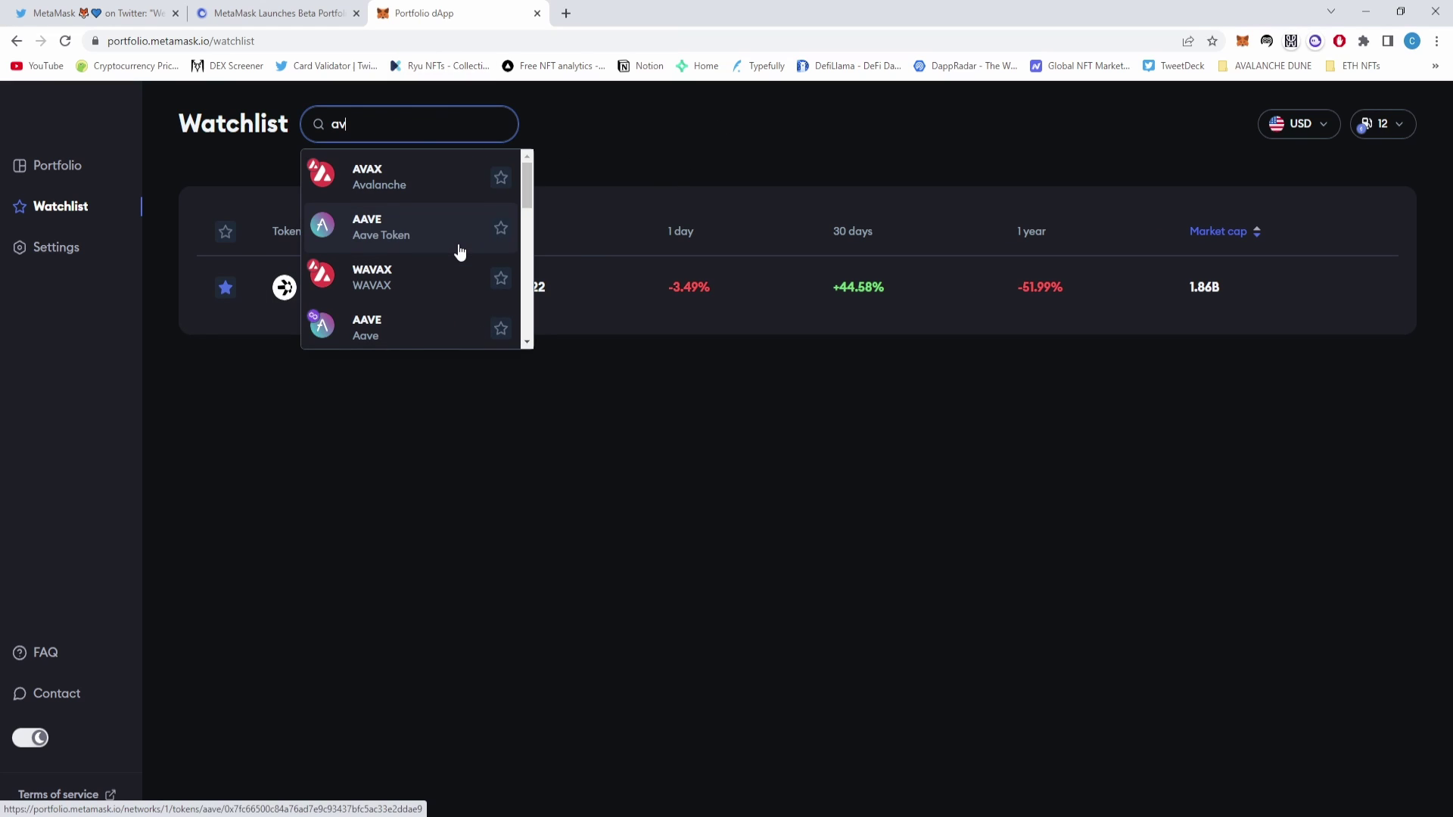
left_click(551, 178)
left_click(696, 133)
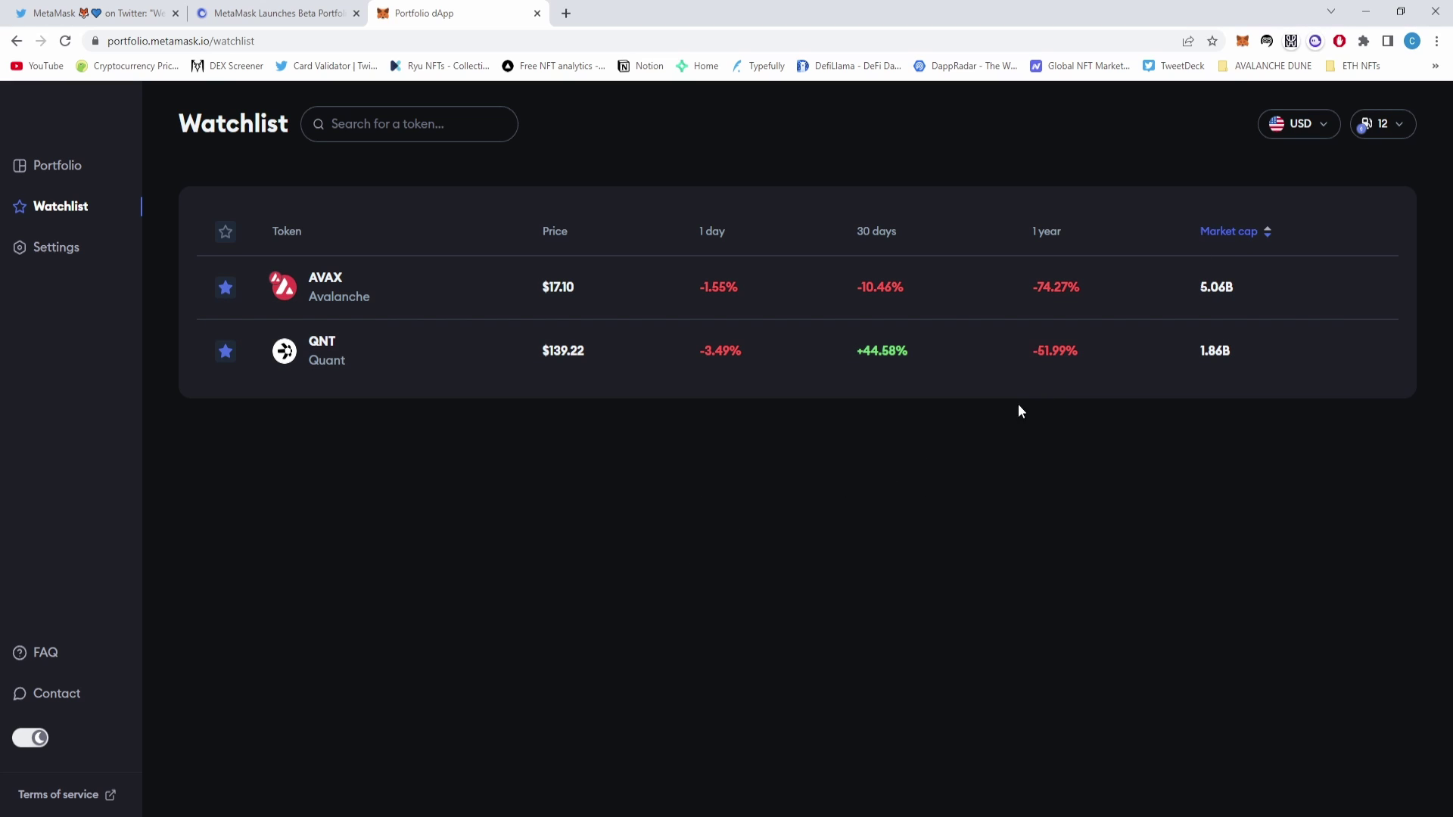
- Change the display currency from USD to British Pound Sterling, then go back to Portfolio
left_click(1326, 129)
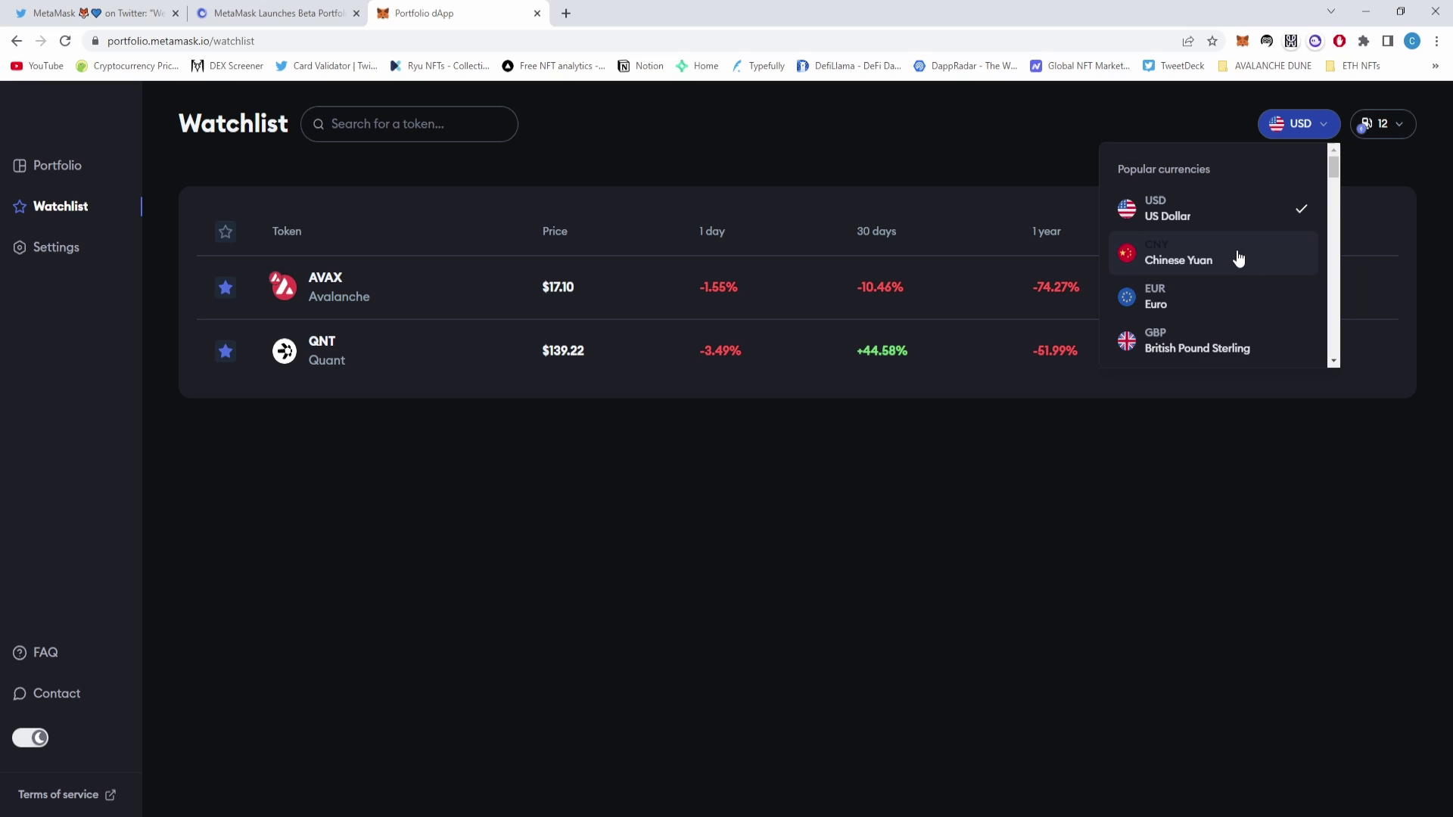
left_click(1245, 351)
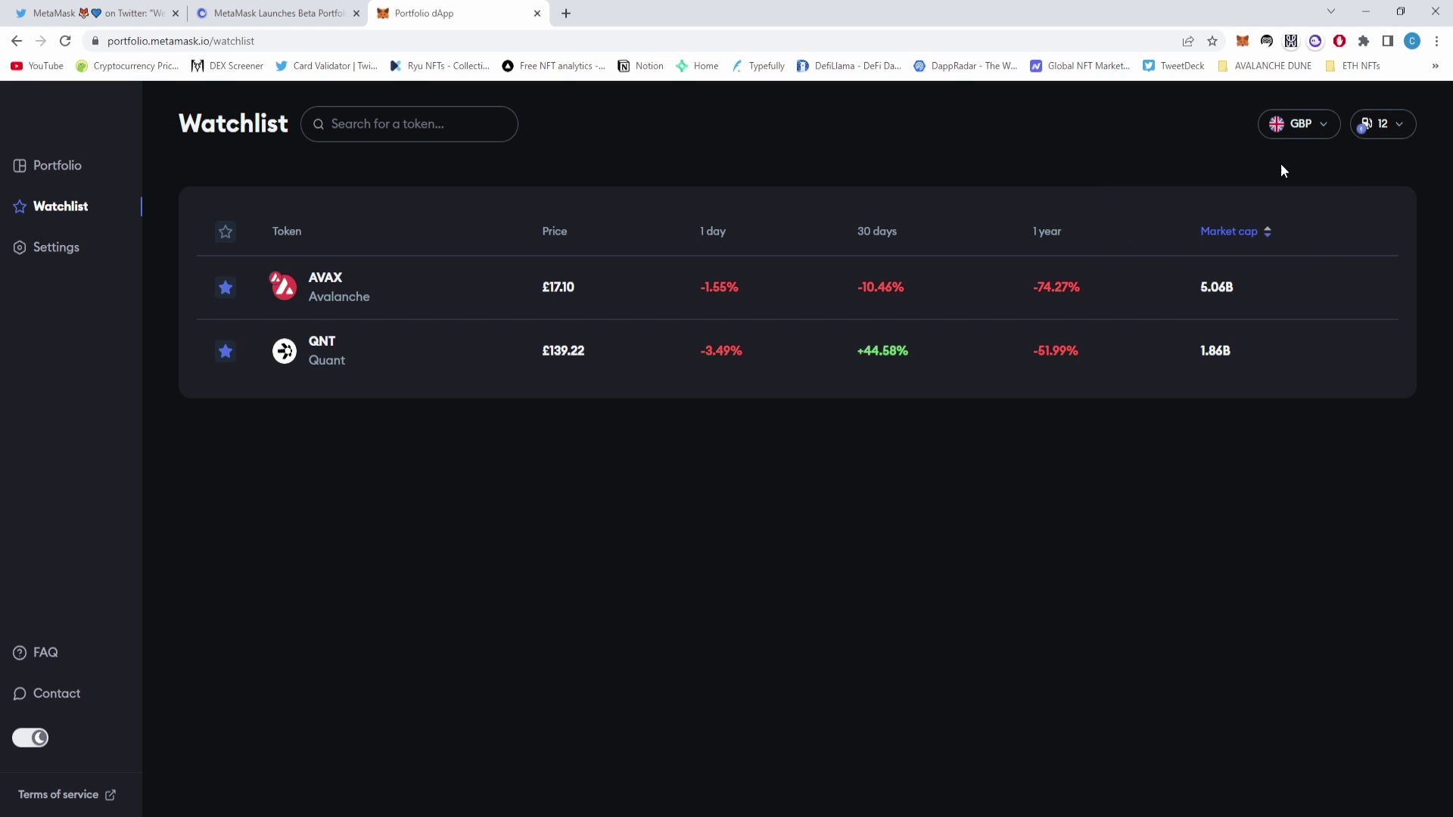
left_click(86, 178)
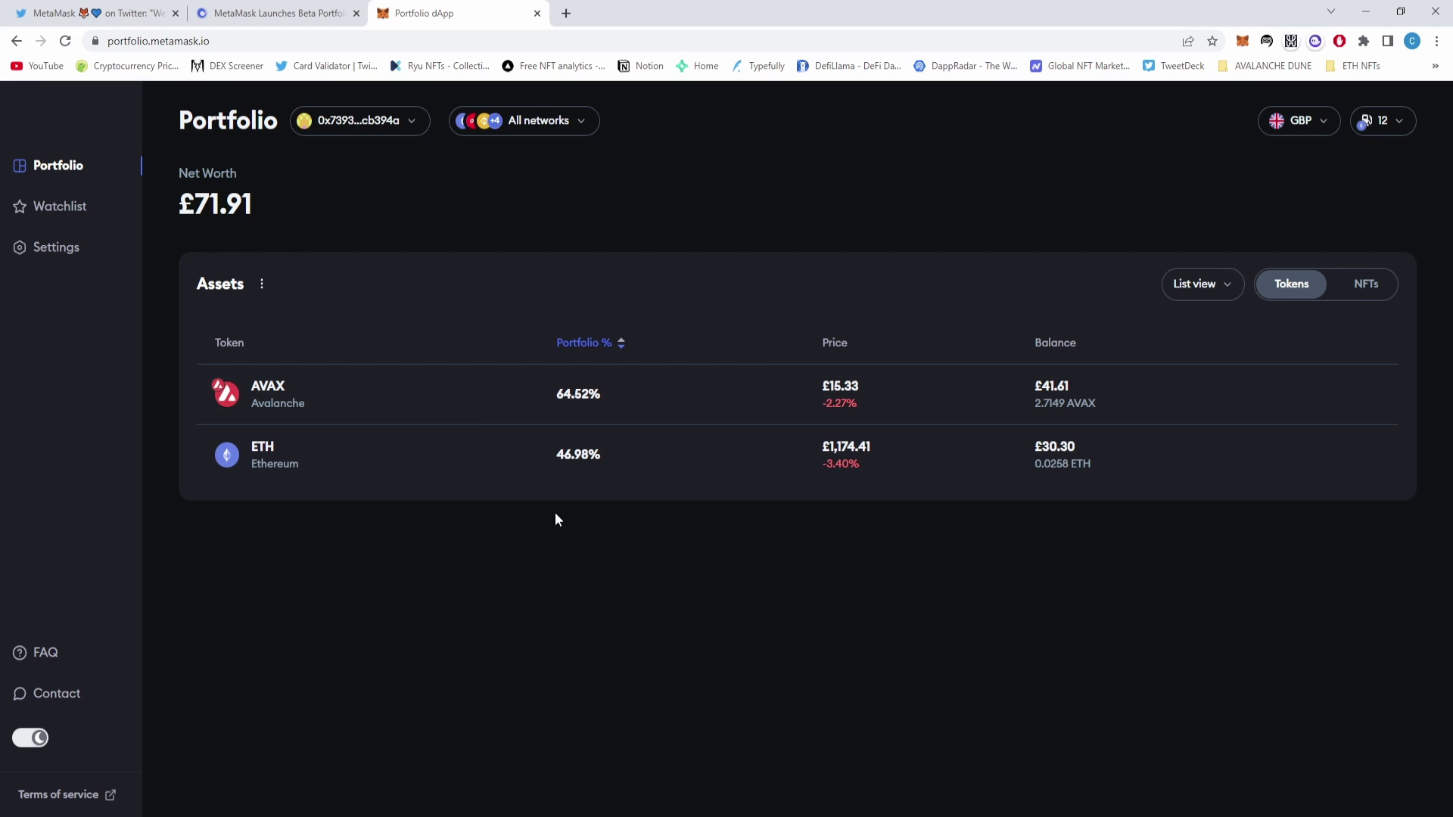
- Switch the assets from List view to Accounts view and check the watched accounts selector
left_click(1226, 291)
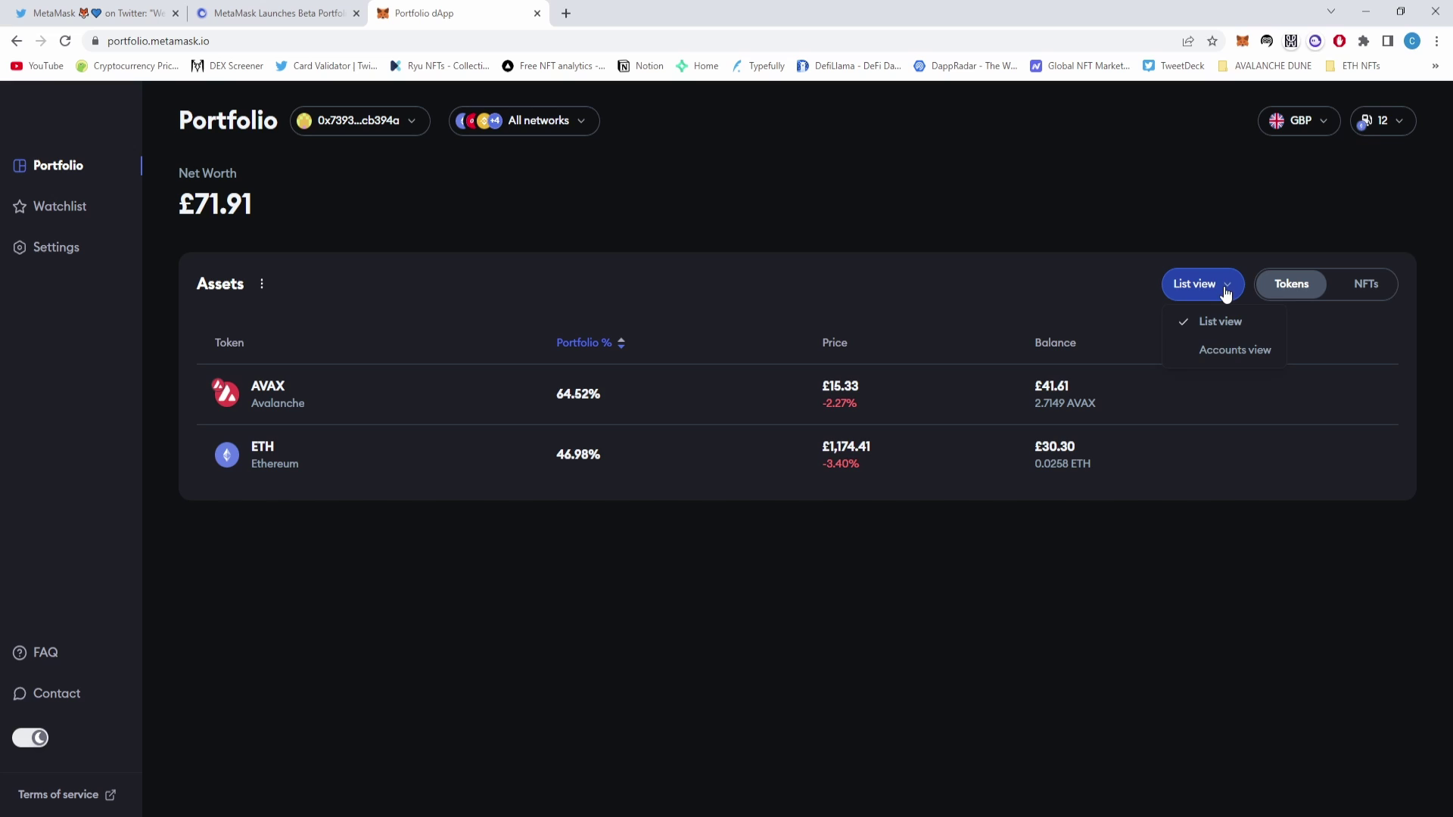
left_click(1234, 351)
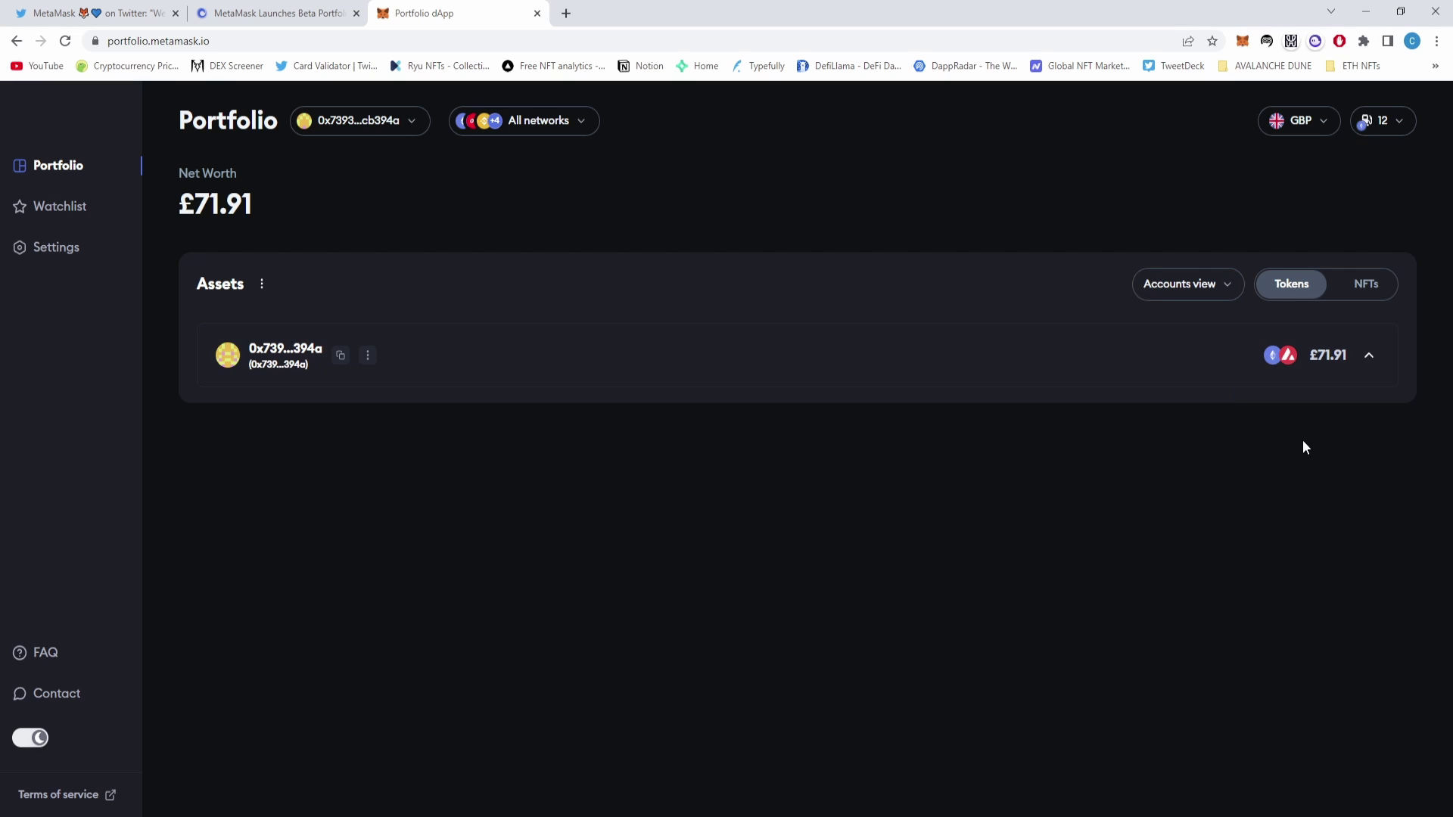
left_click(412, 126)
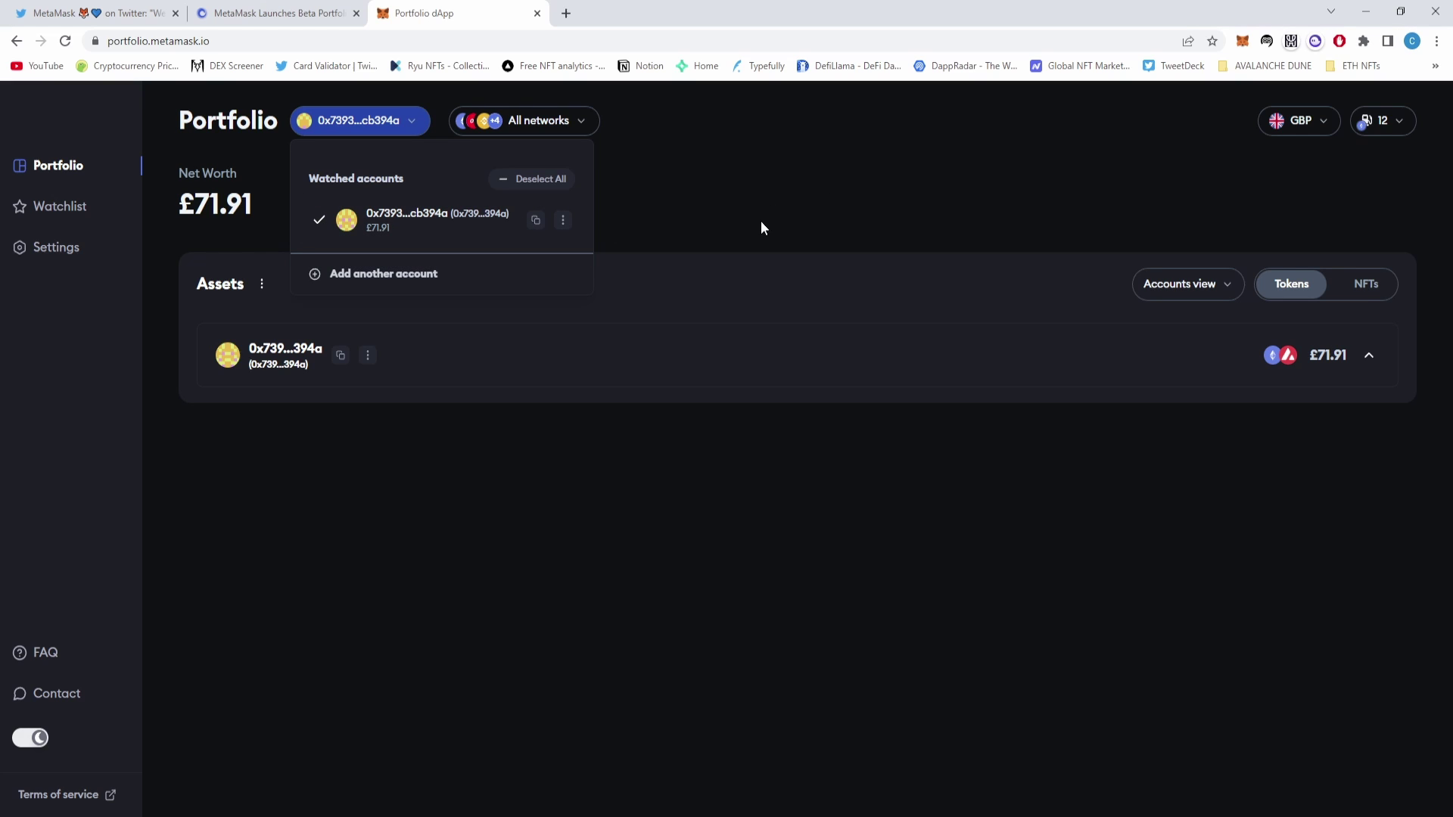
left_click(666, 216)
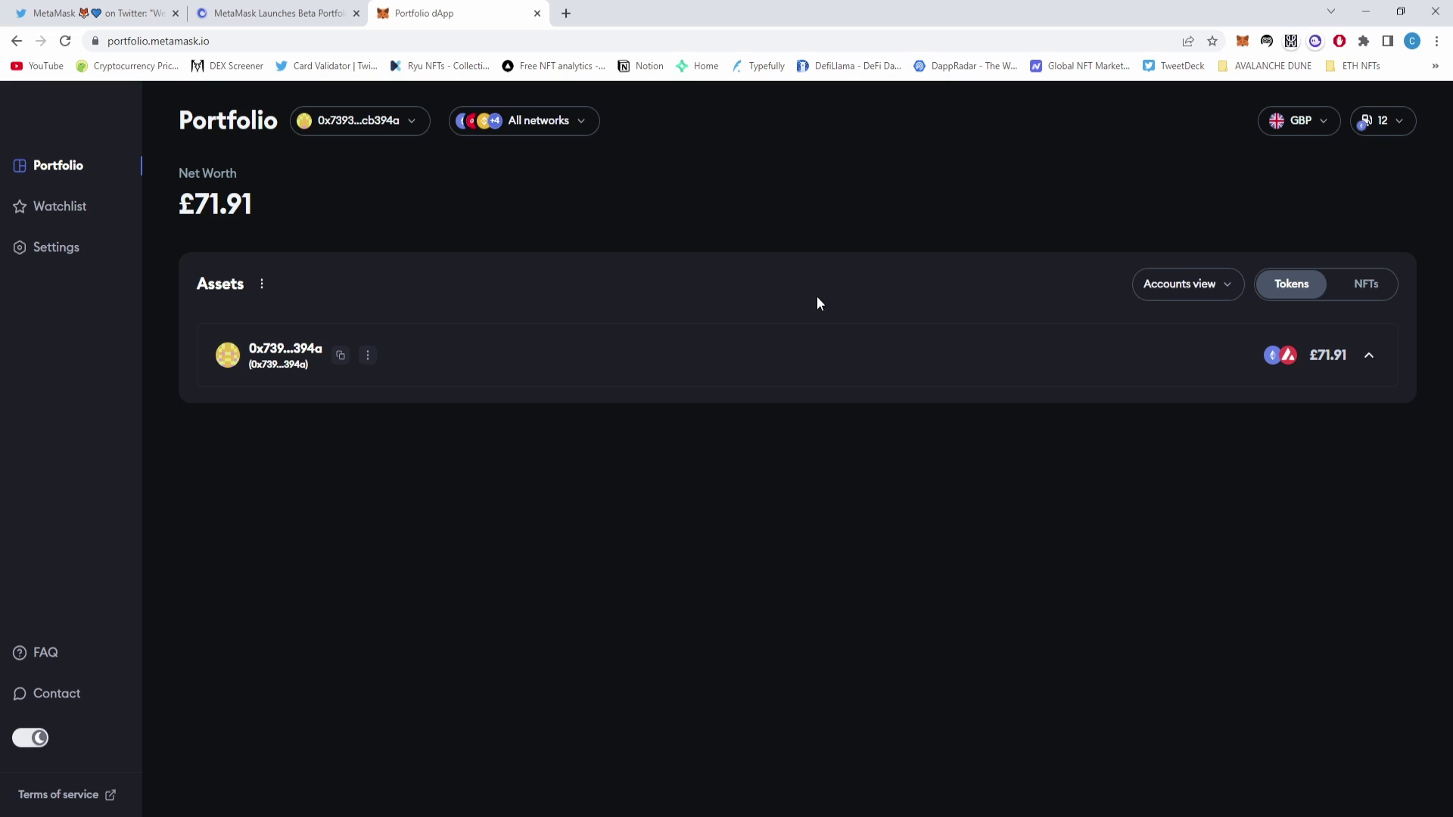
- Show the NFTs tab of the Assets panel
left_click(1376, 294)
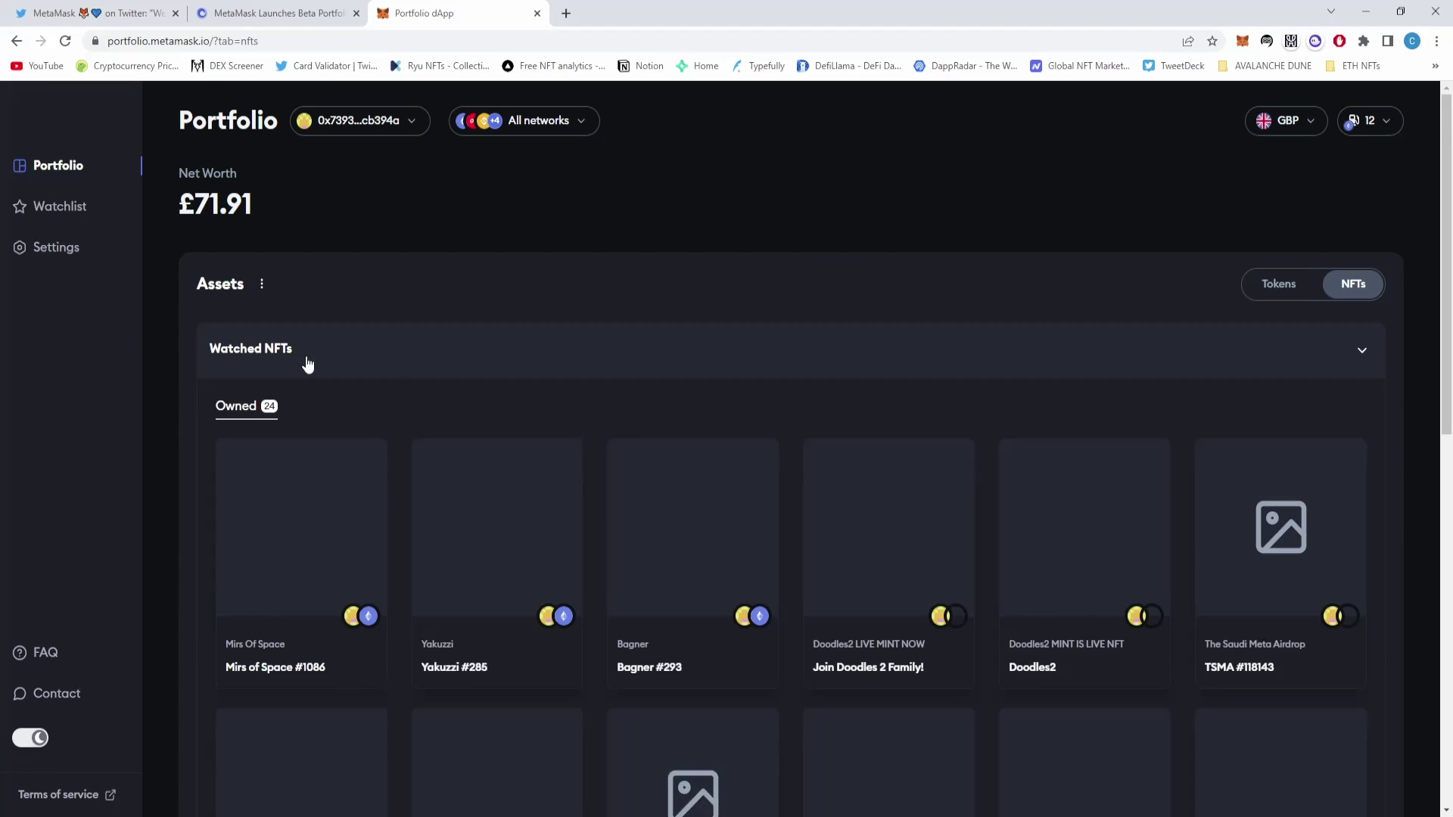
scroll(390, 307, "down", 1)
scroll(325, 370, "up", 1)
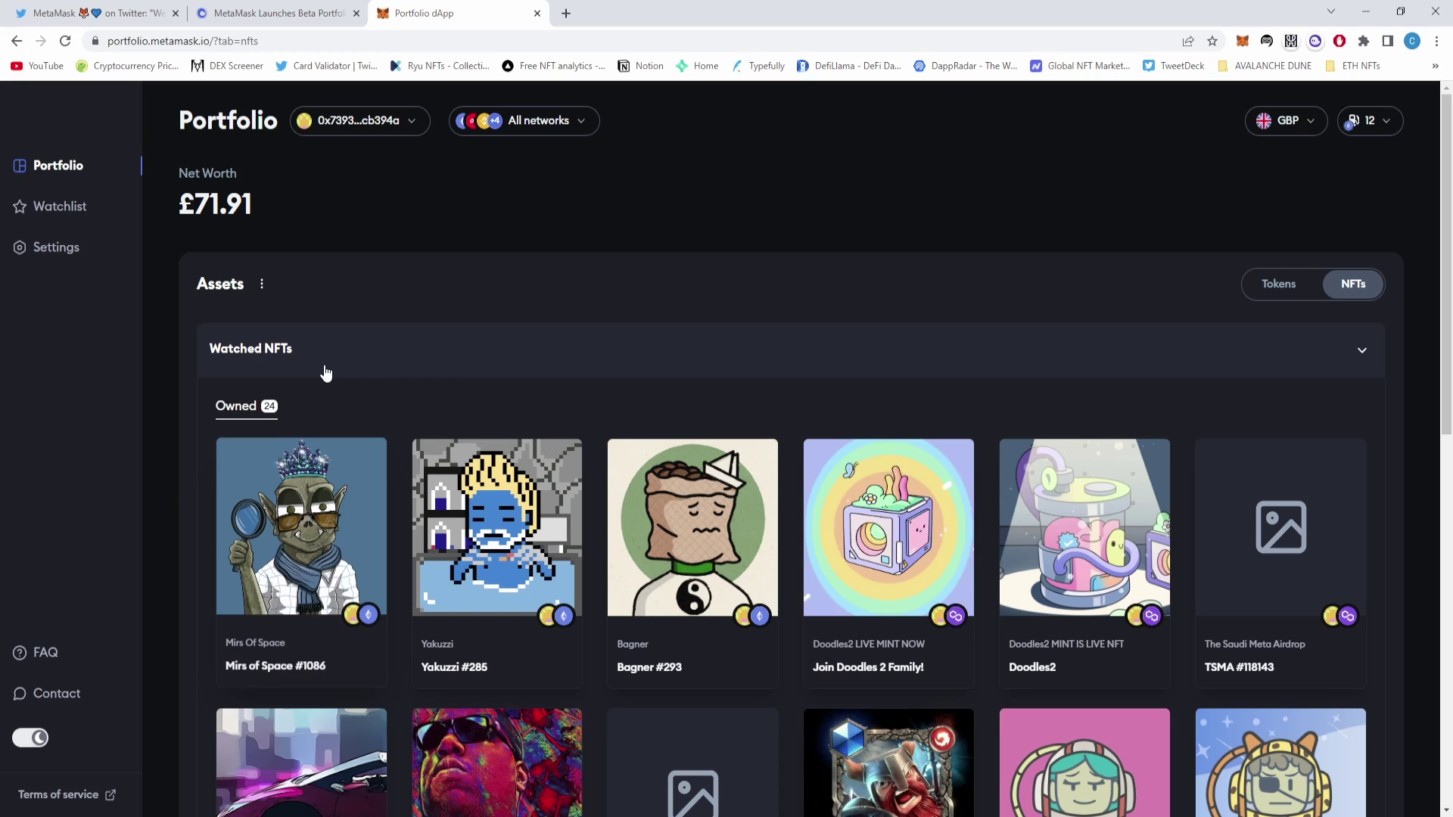
scroll(325, 371, "down", 2)
scroll(326, 371, "up", 2)
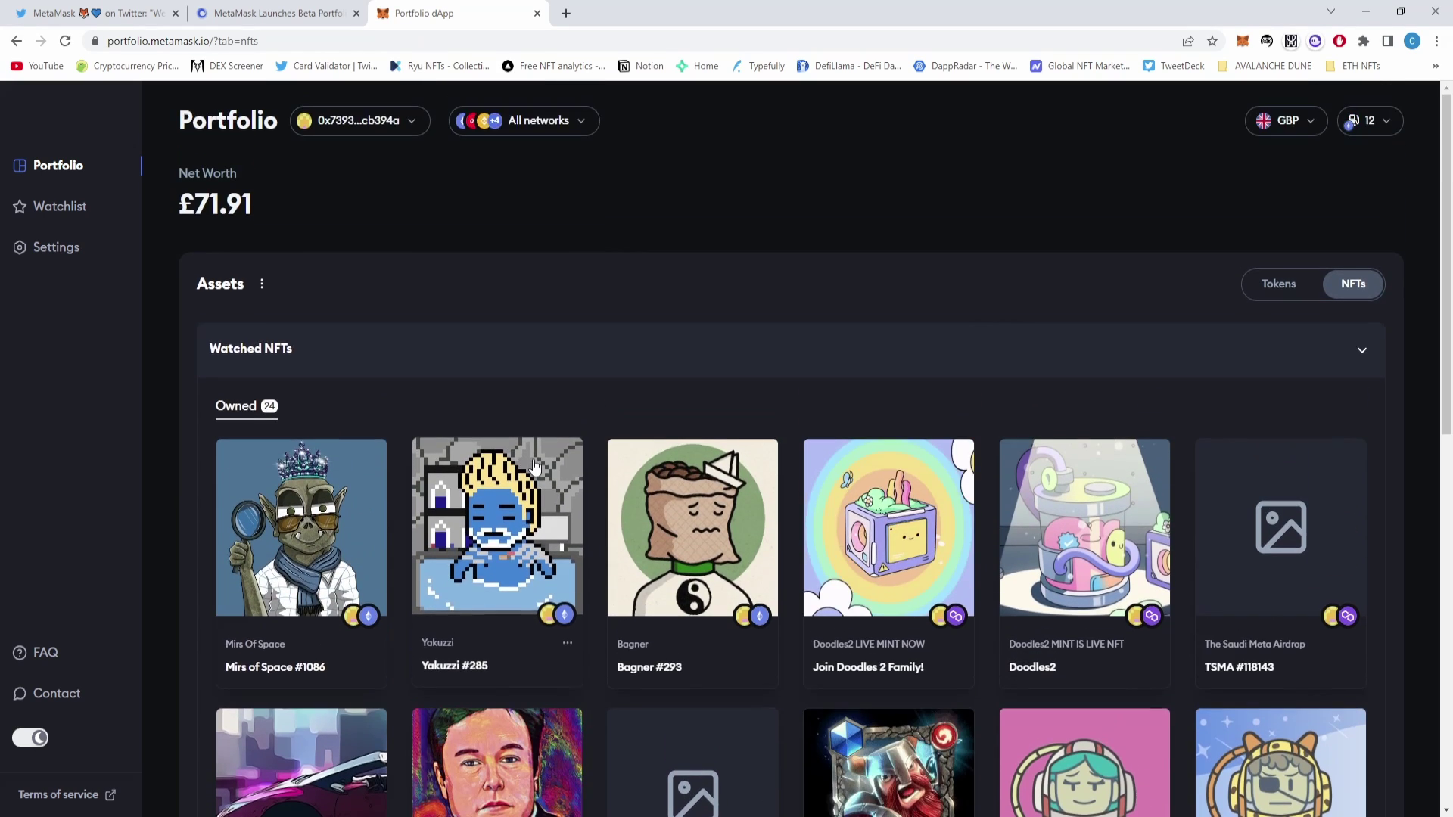
scroll(325, 371, "down", 1)
scroll(532, 129, "up", 1)
- Check the All networks filter and browse the 24 owned NFTs, including Mambonauts and Doodles2
left_click(534, 125)
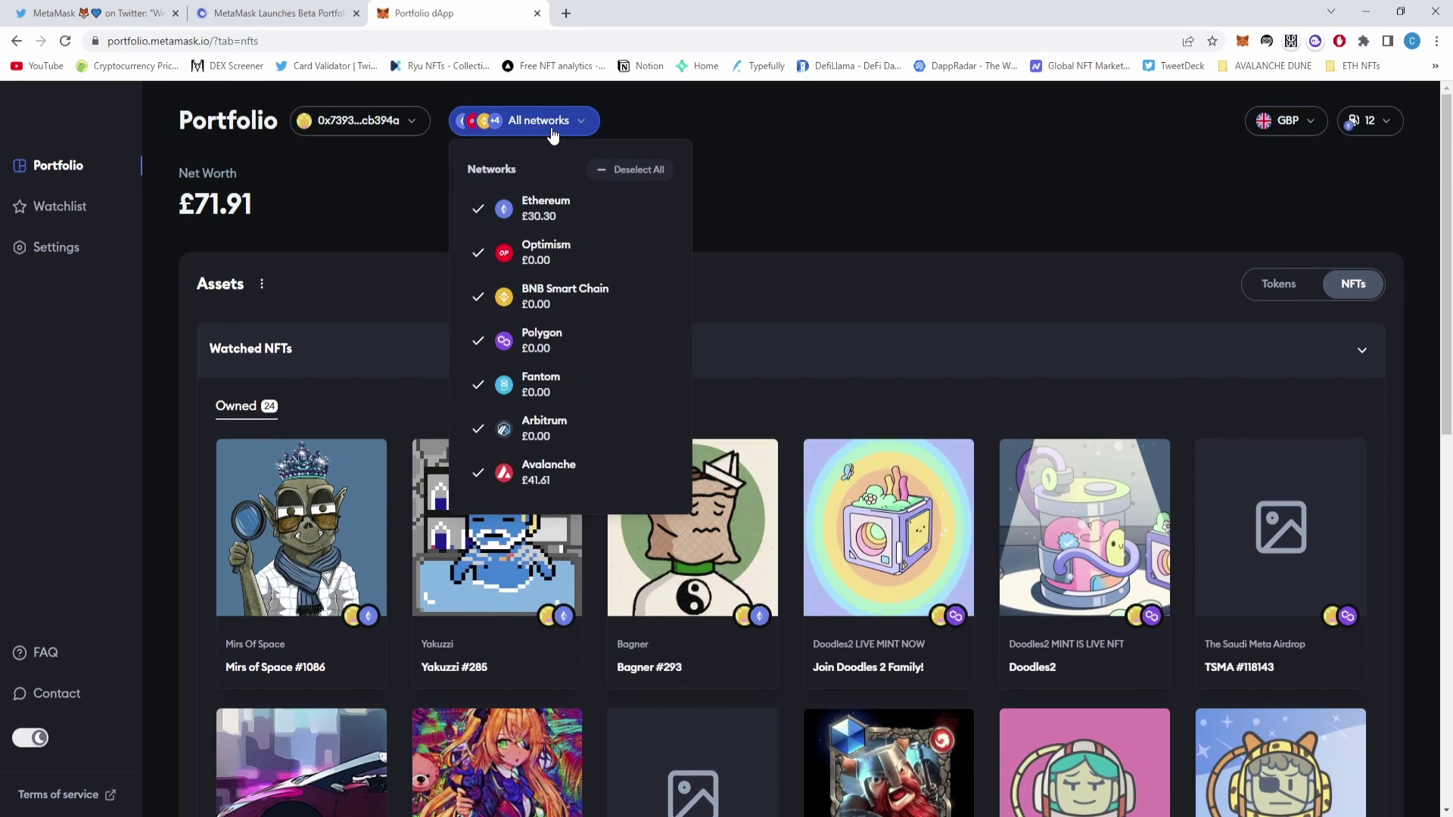
scroll(552, 133, "down", 1)
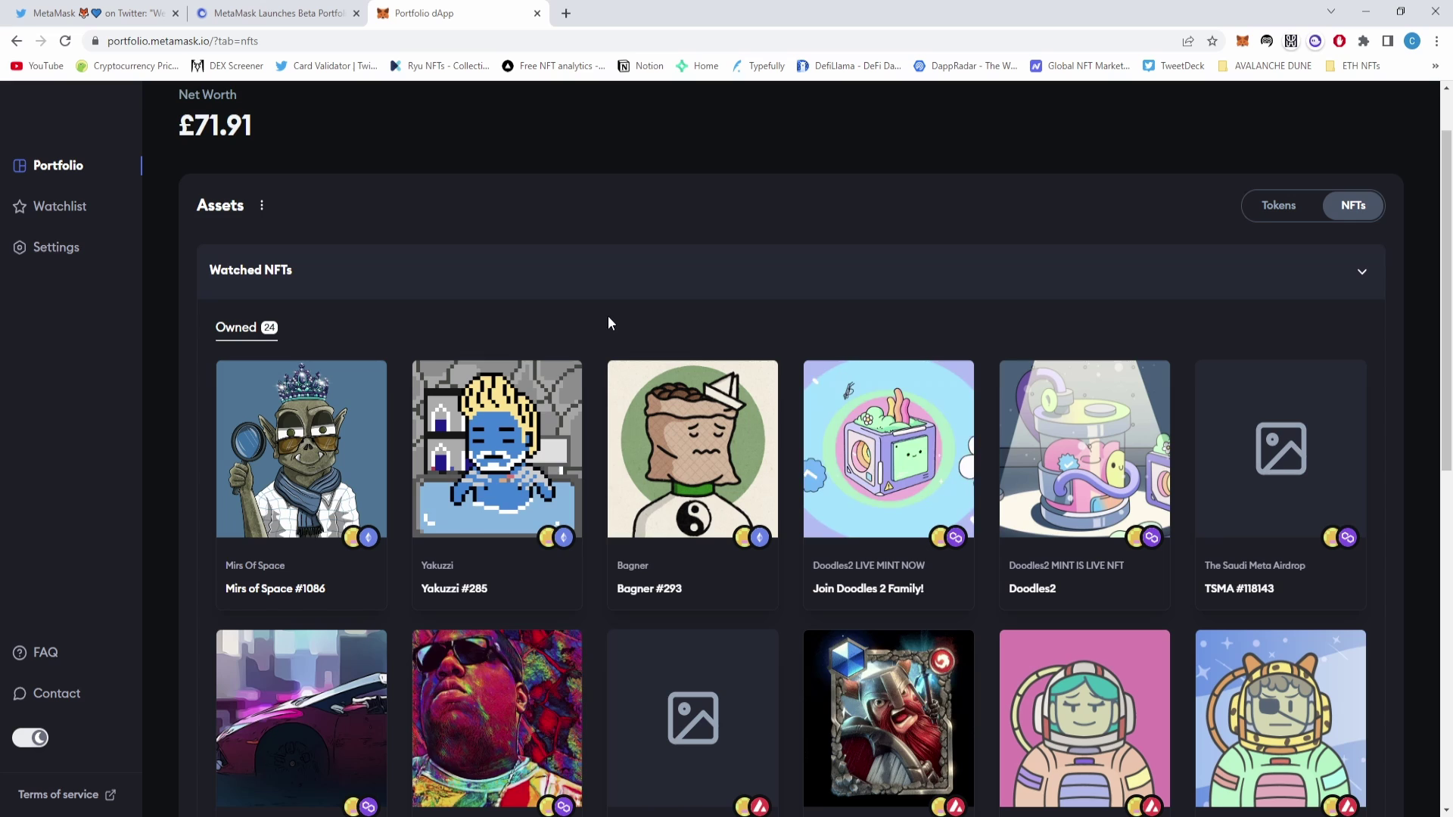
scroll(607, 315, "down", 1)
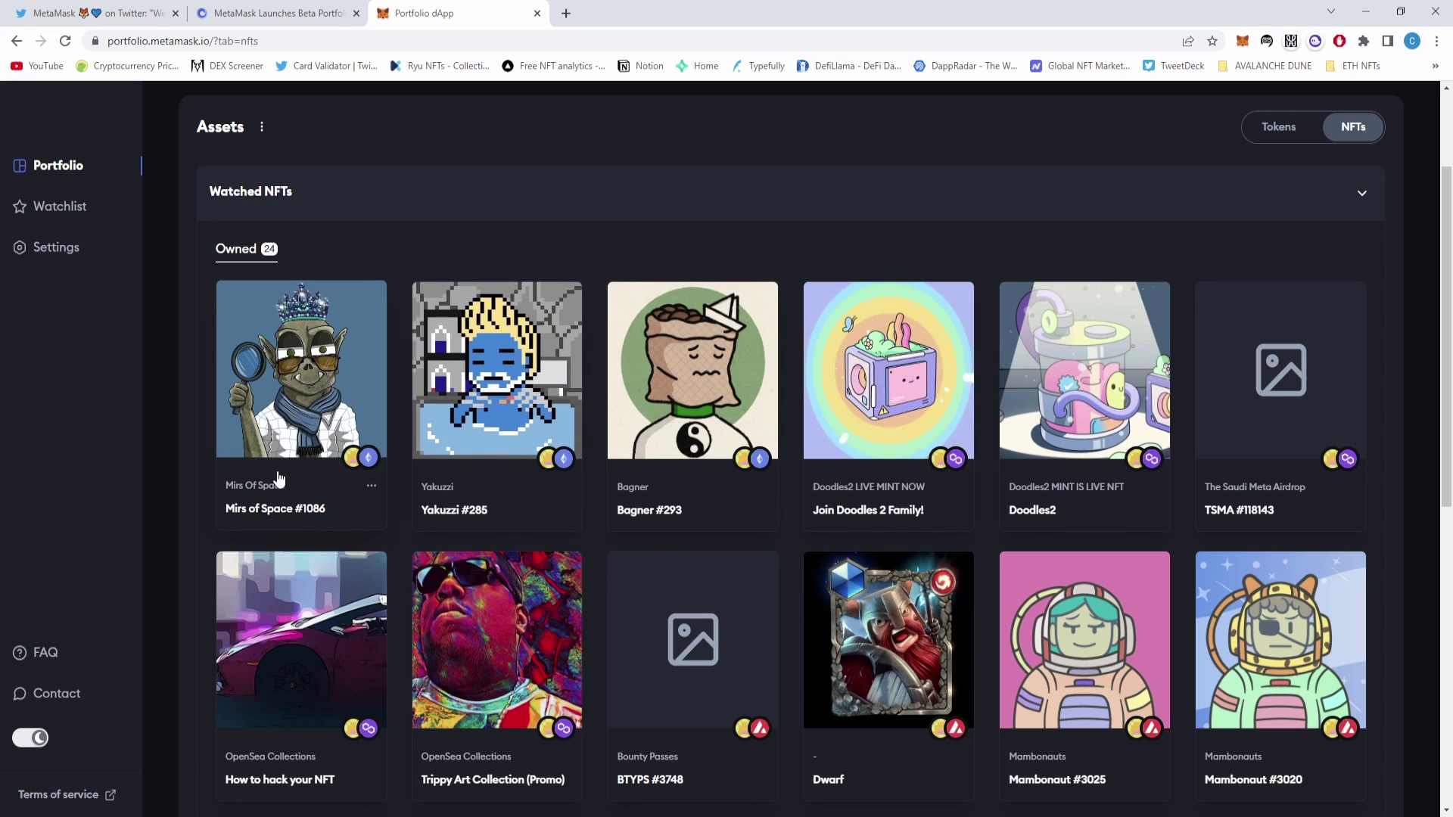
scroll(575, 448, "down", 5)
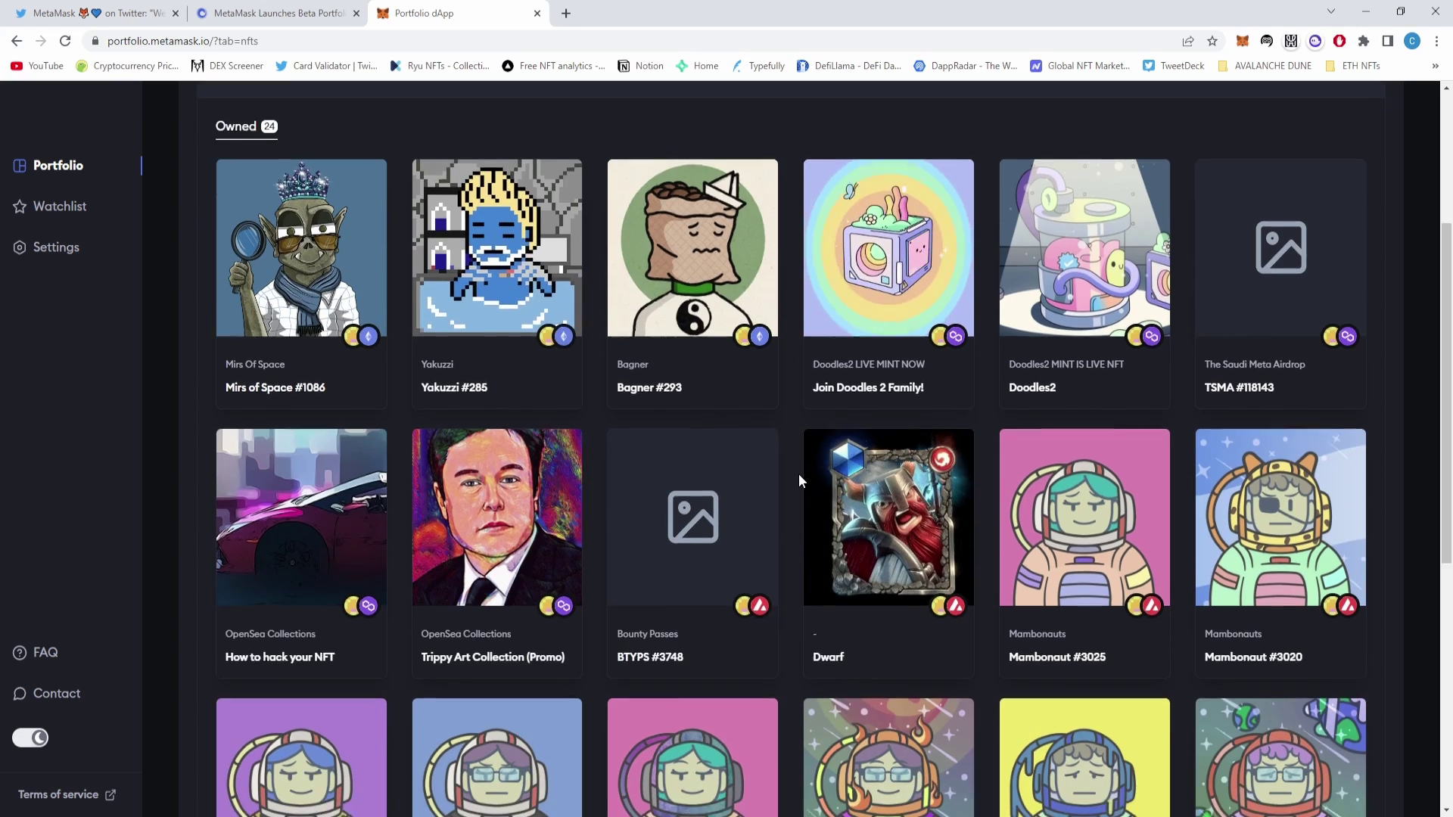
scroll(569, 447, "down", 3)
scroll(566, 438, "up", 4)
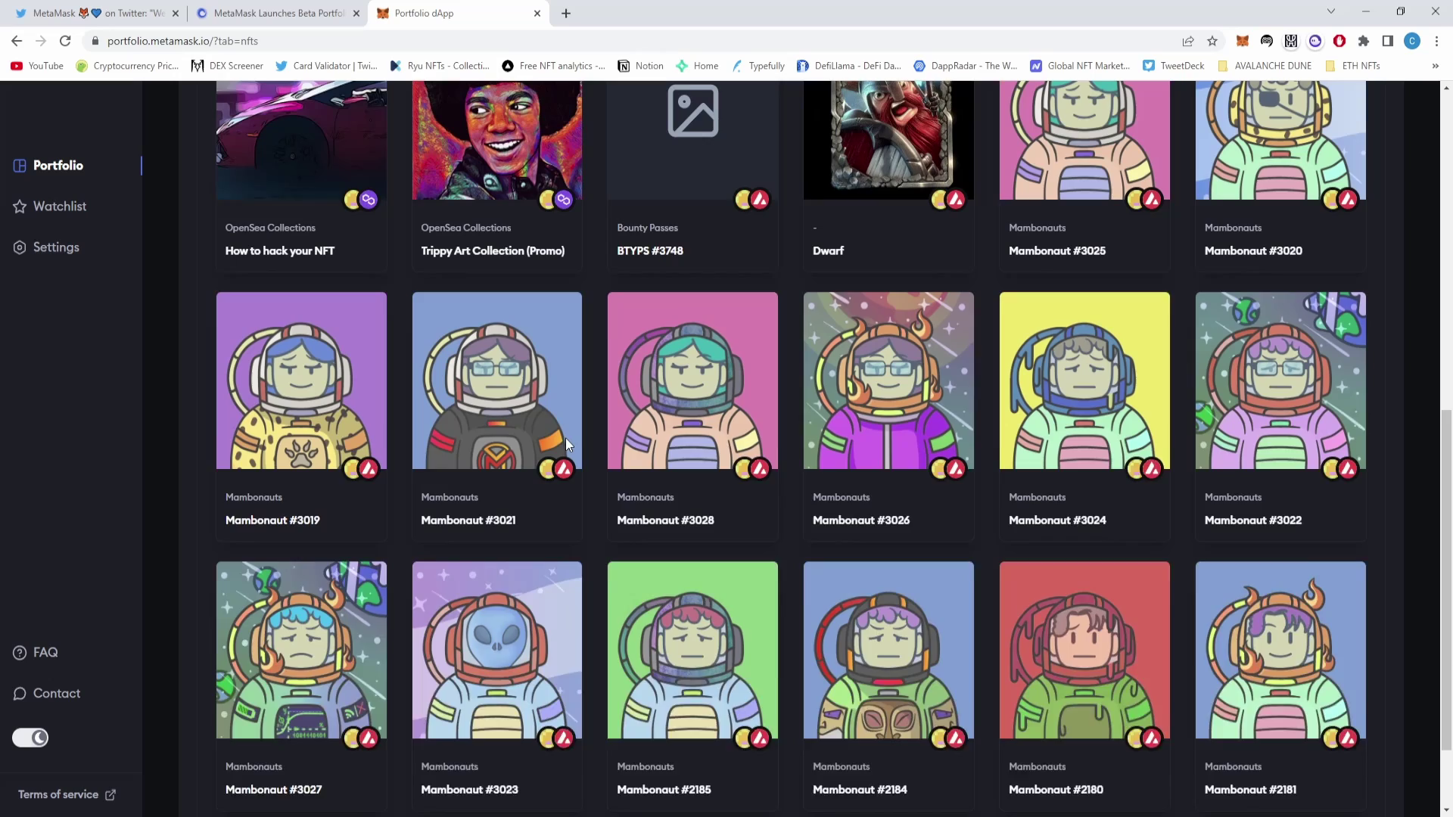
scroll(566, 446, "up", 6)
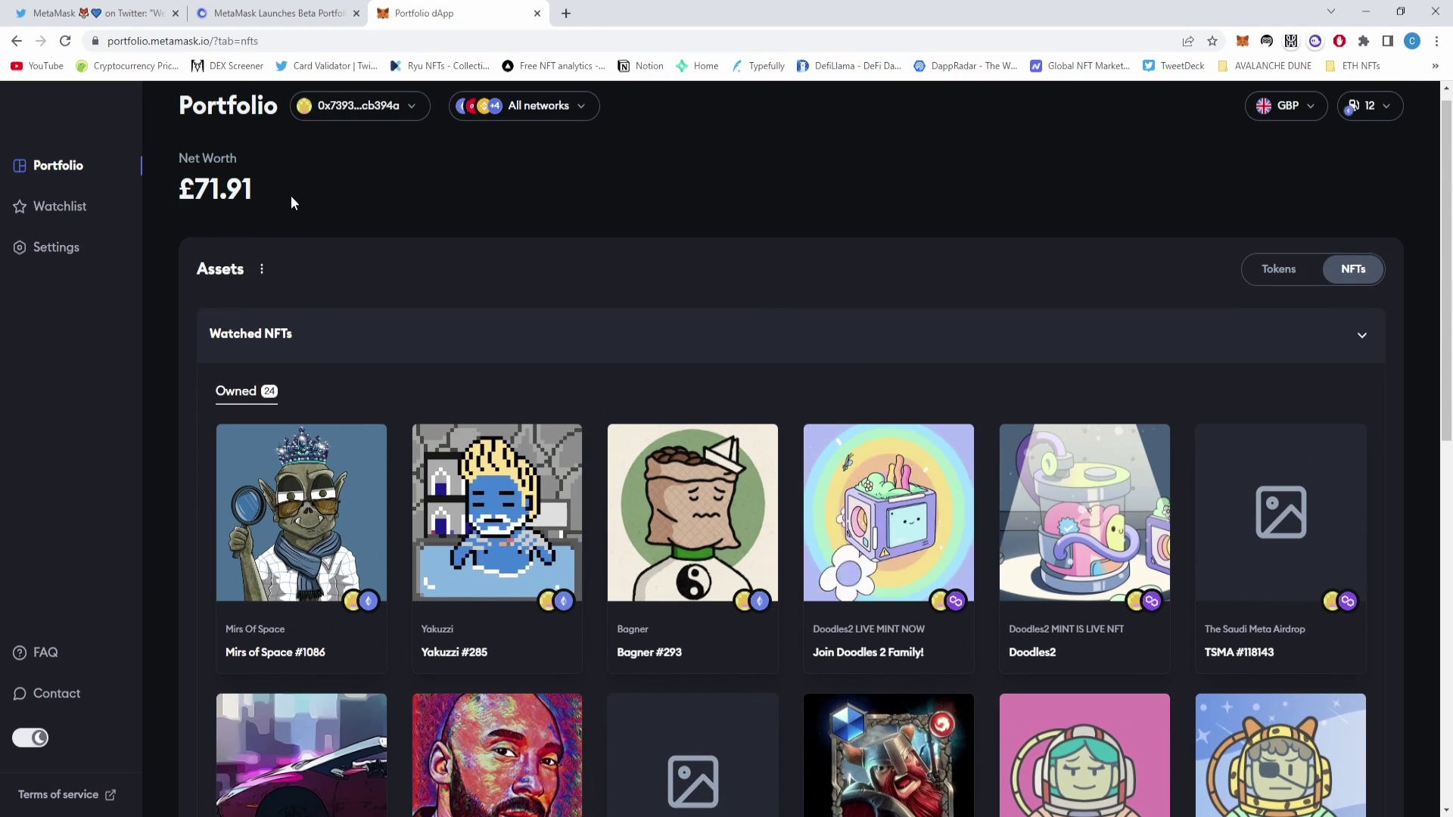
left_click_drag(291, 195, 172, 189)
left_click(421, 198)
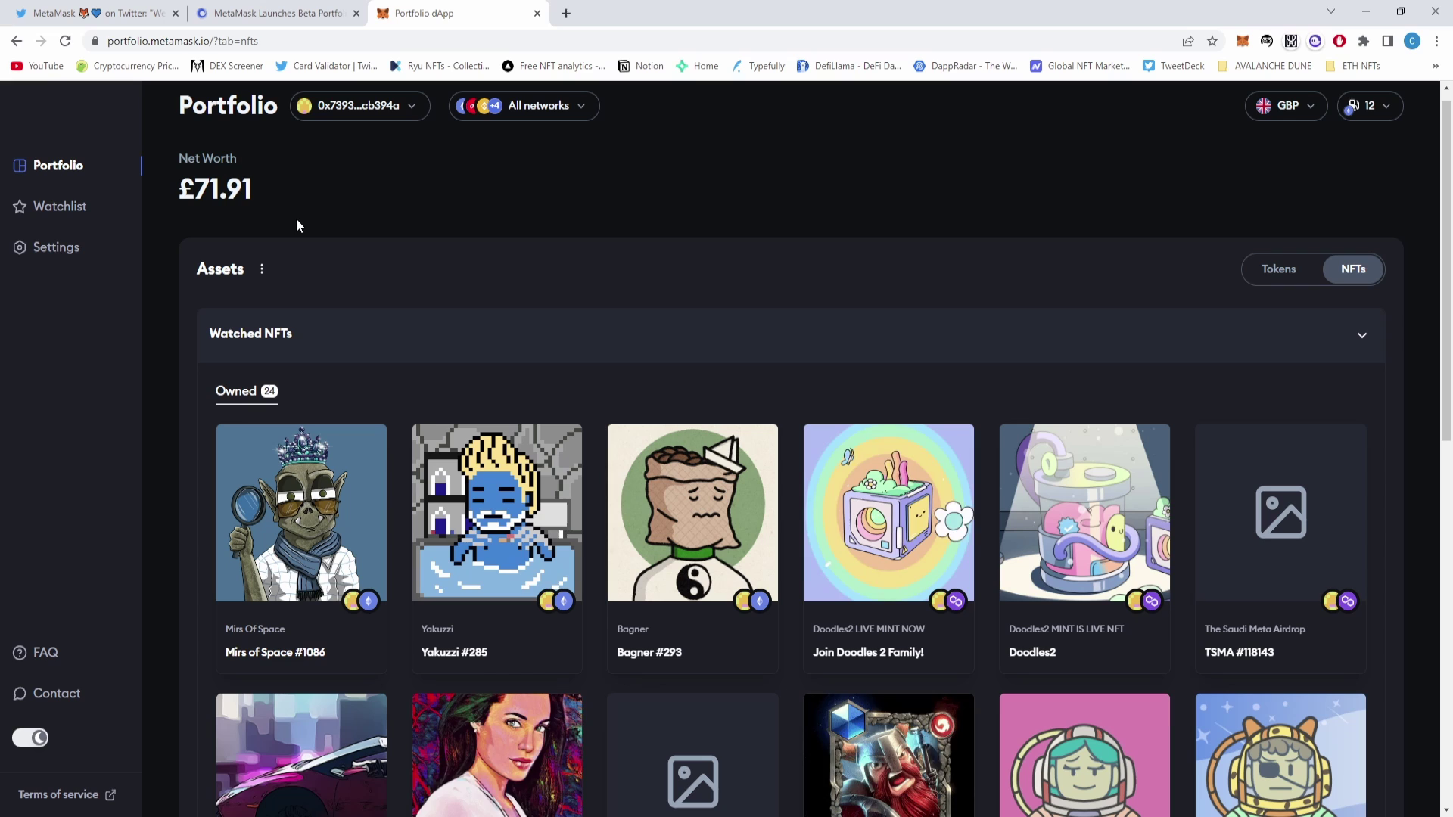
- Return to the Tokens tab, showing the watched wallet's holdings grouped by account at £71.91
left_click(1278, 268)
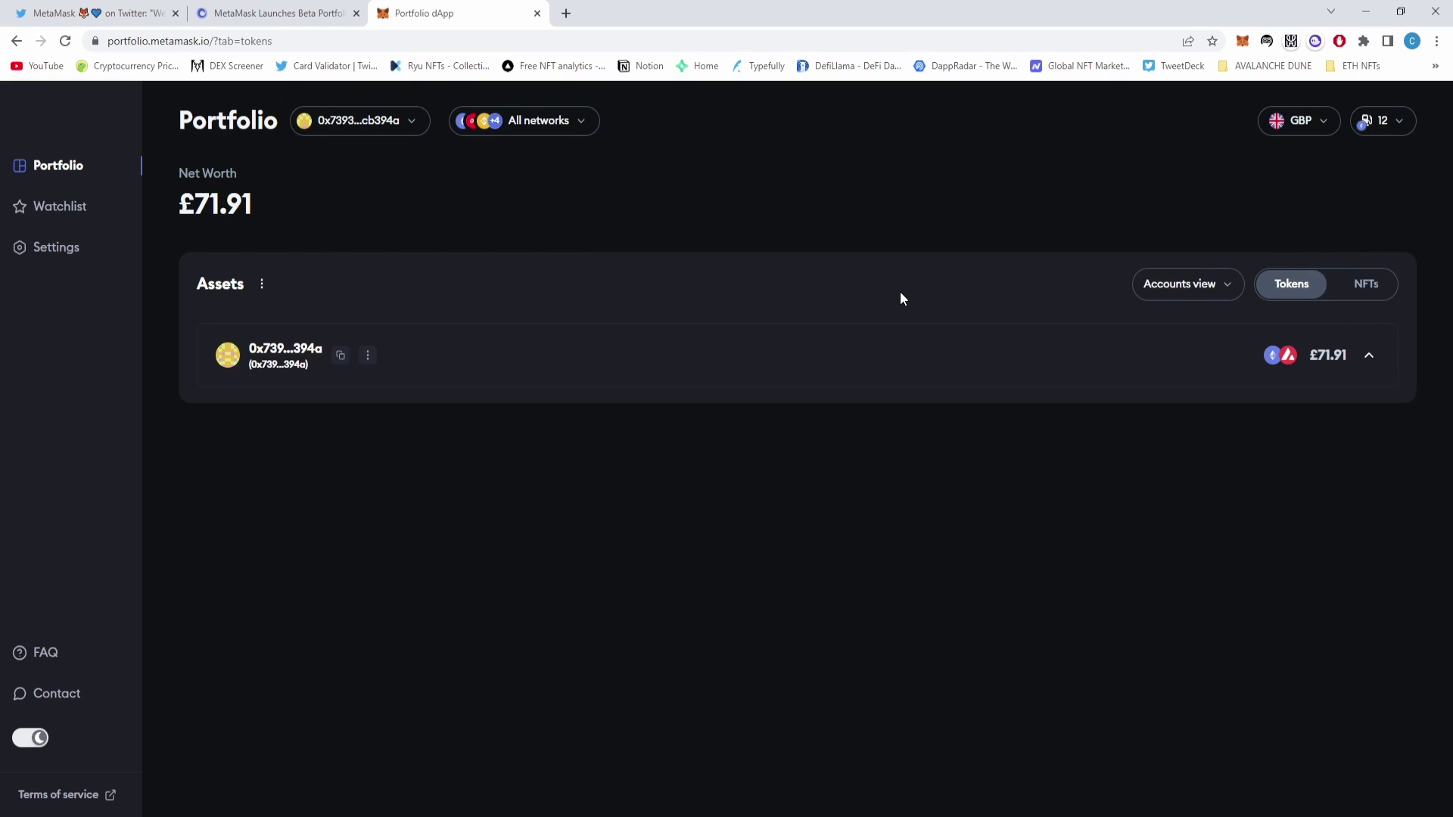